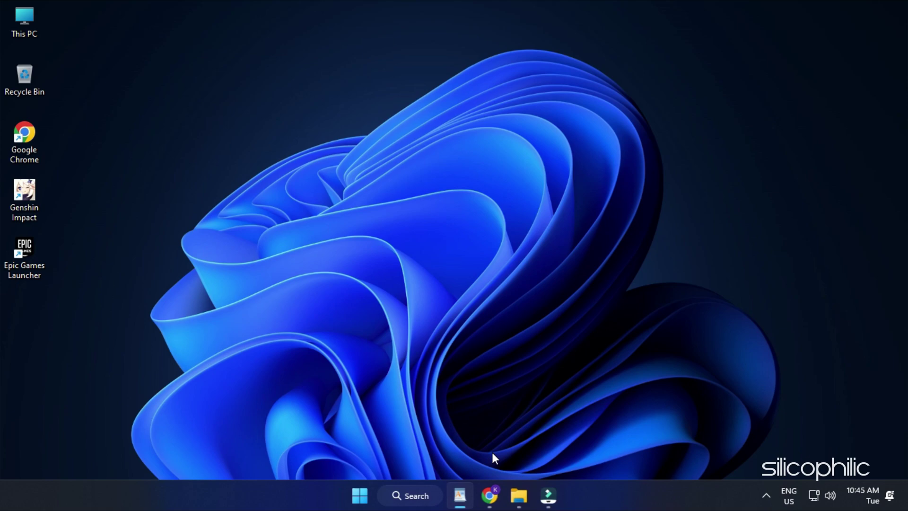
- Launch the downloaded GeForce Experience installer from Chrome's download bar and allow it through UAC
click(493, 502)
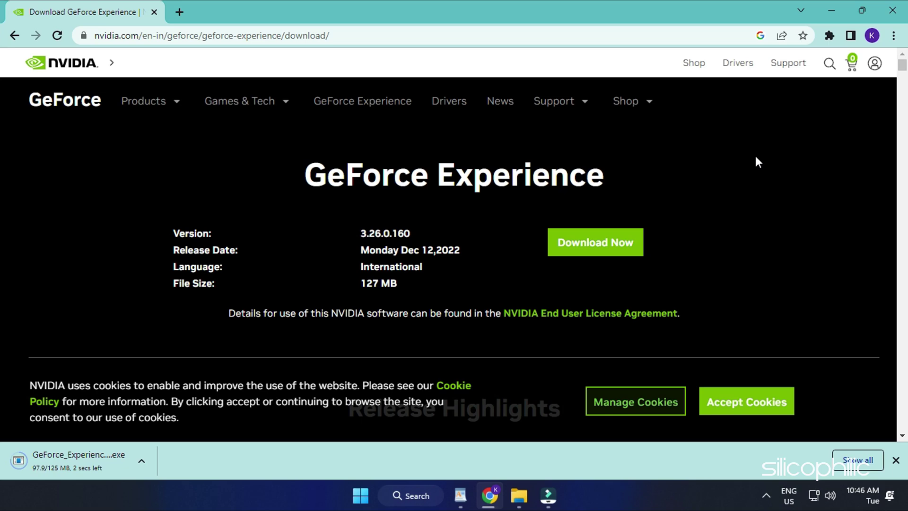
click(94, 460)
click(425, 362)
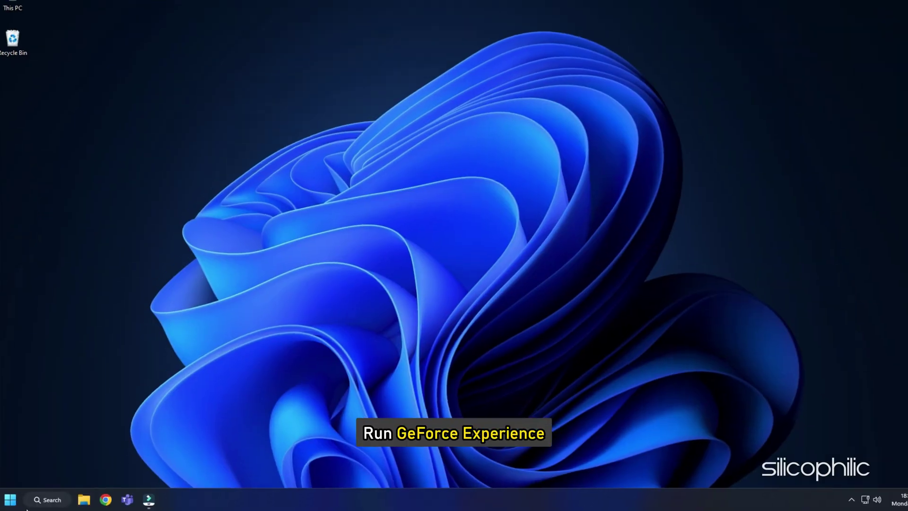
- Check for driver updates in GeForce Experience, confirming Game Ready Driver 528.02 is current, then close it
key(super)
text(geforce)
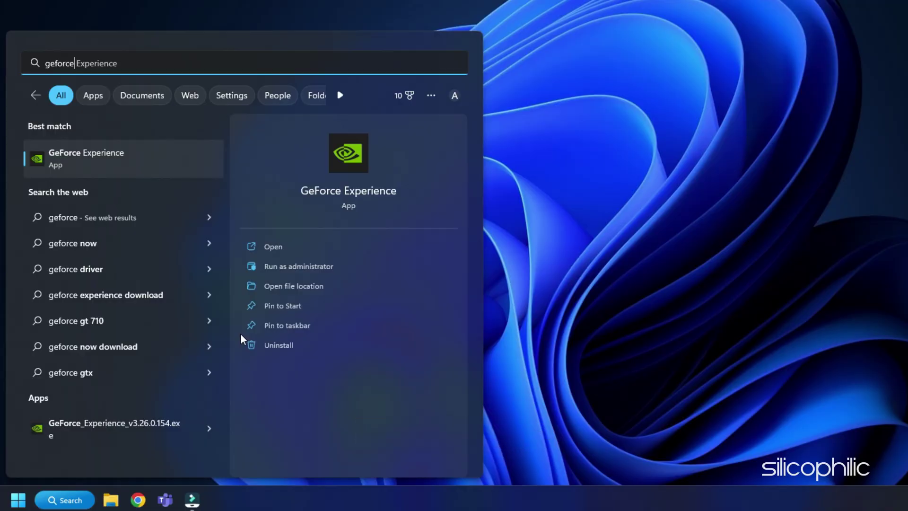
click(395, 373)
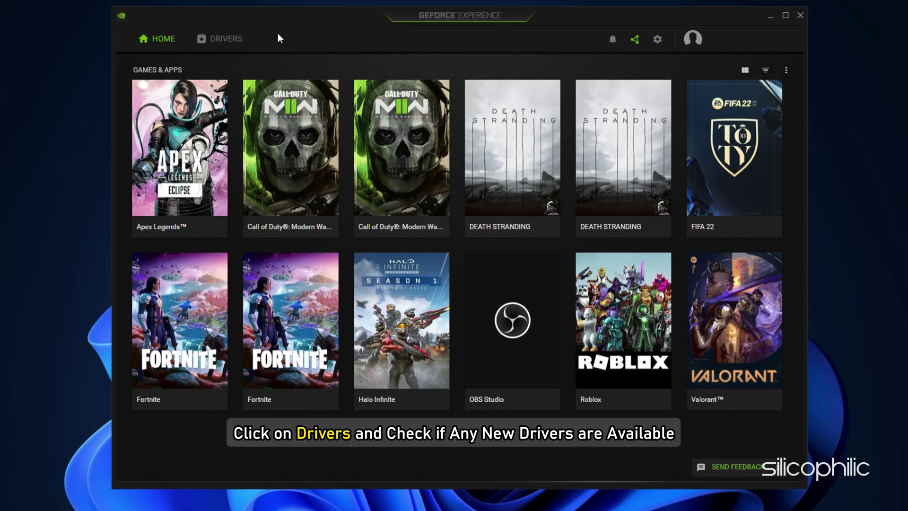
click(240, 45)
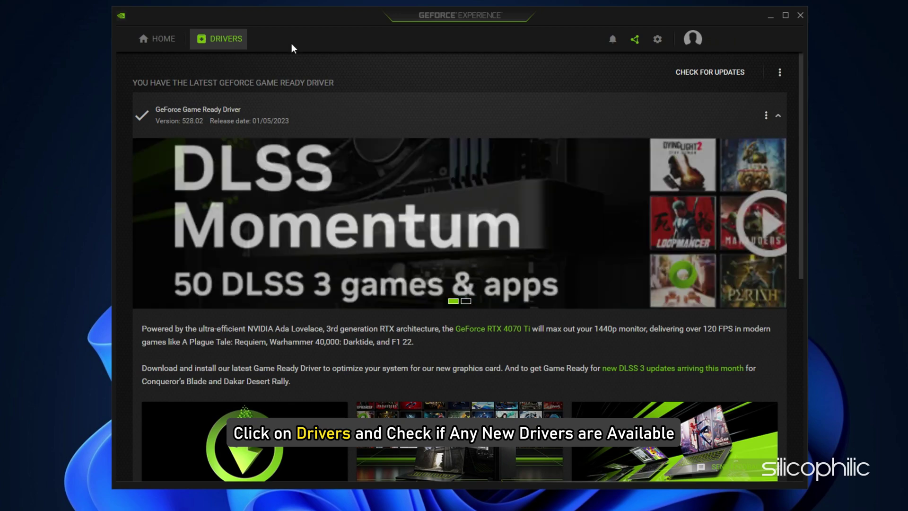
click(746, 75)
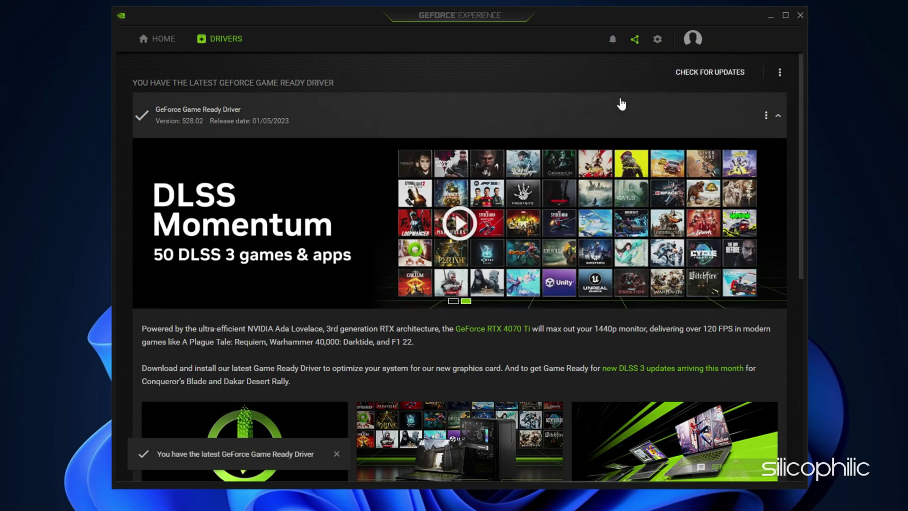
click(800, 15)
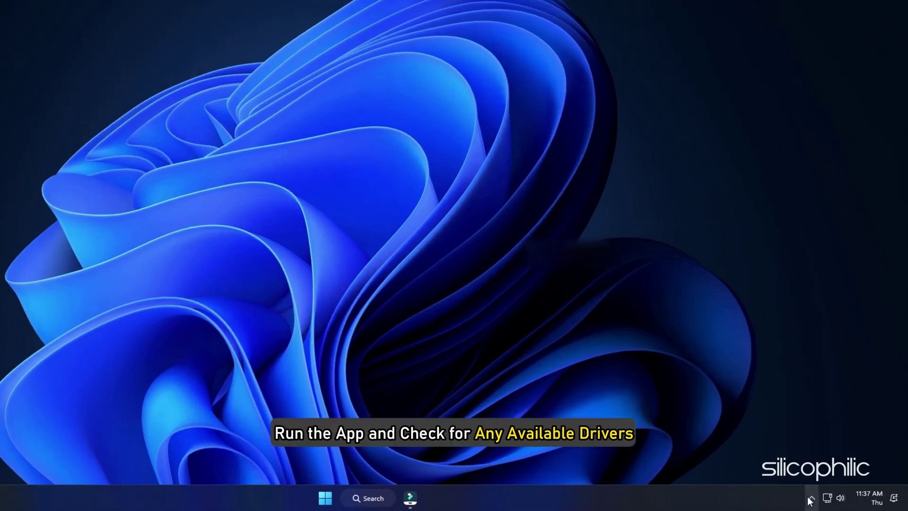
- Open AMD Radeon Software from the tray overflow and check for driver updates
click(826, 500)
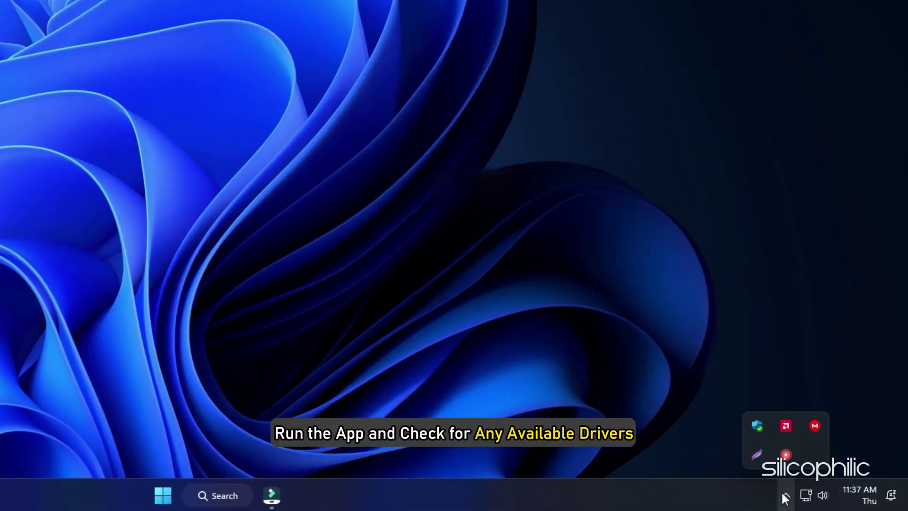
click(788, 425)
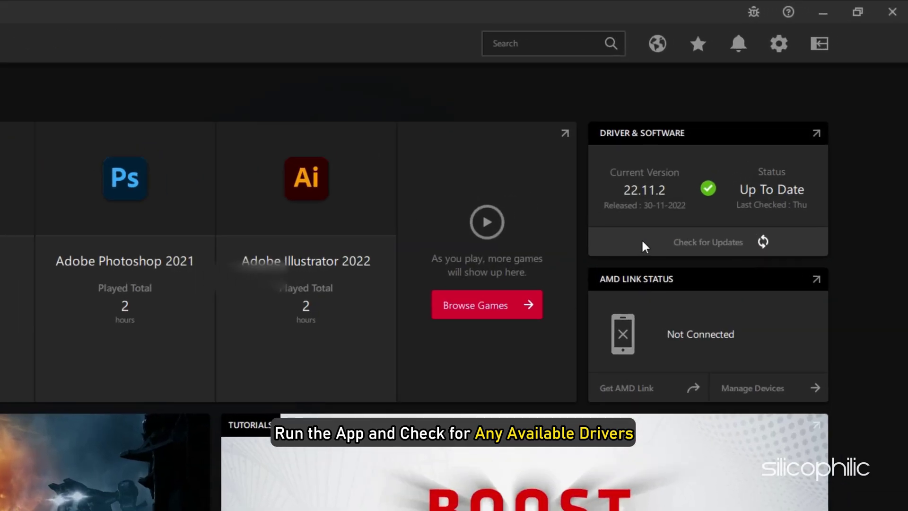
click(642, 242)
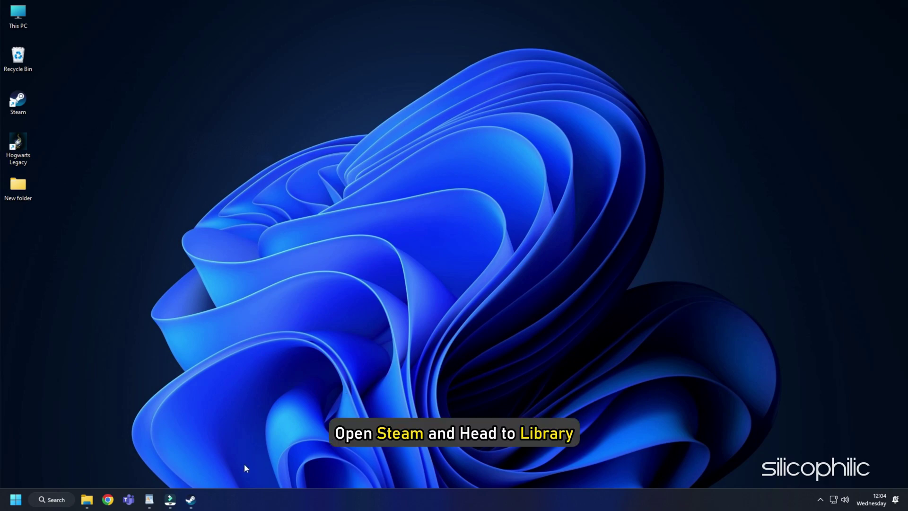
- Verify the integrity of Hogwarts Legacy's files from its Steam Properties under Local Files
click(191, 501)
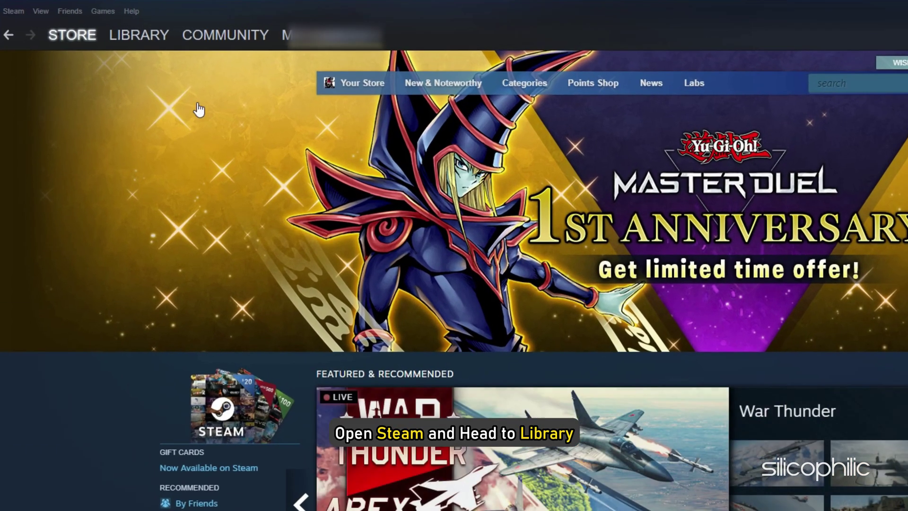
click(146, 36)
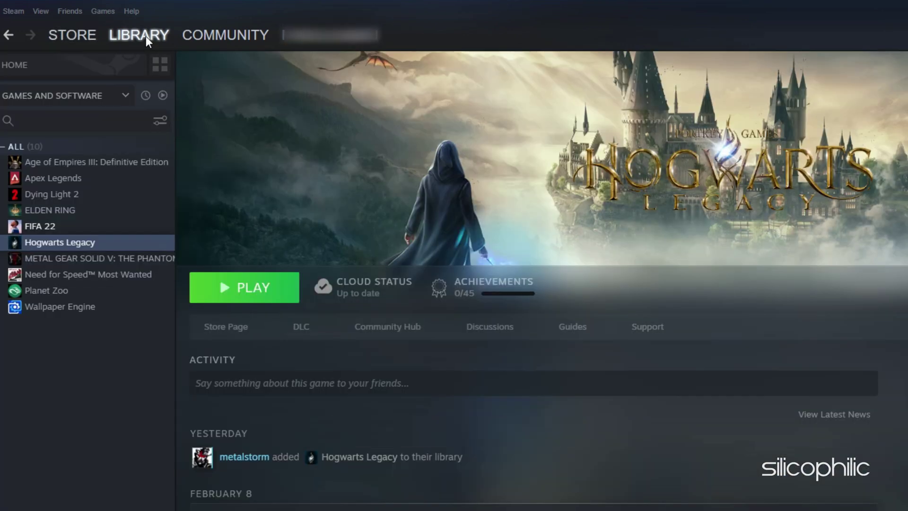
right_click(108, 243)
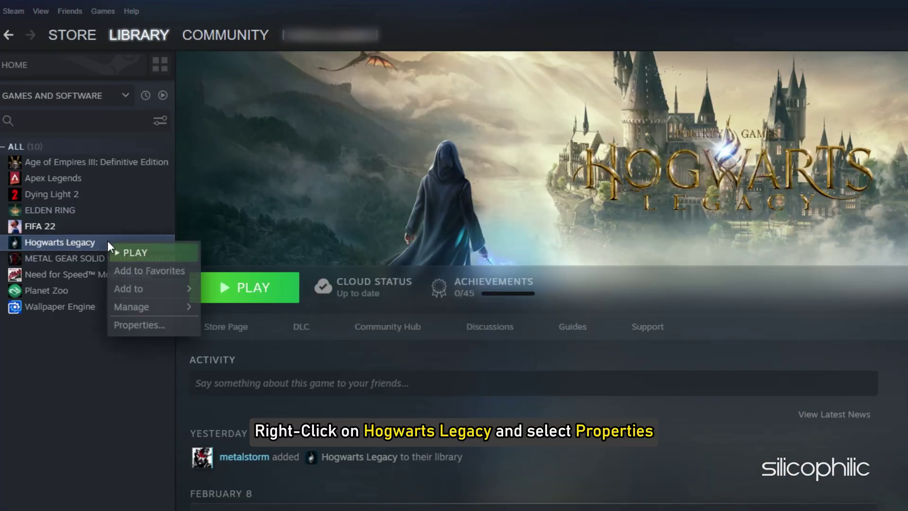
click(170, 333)
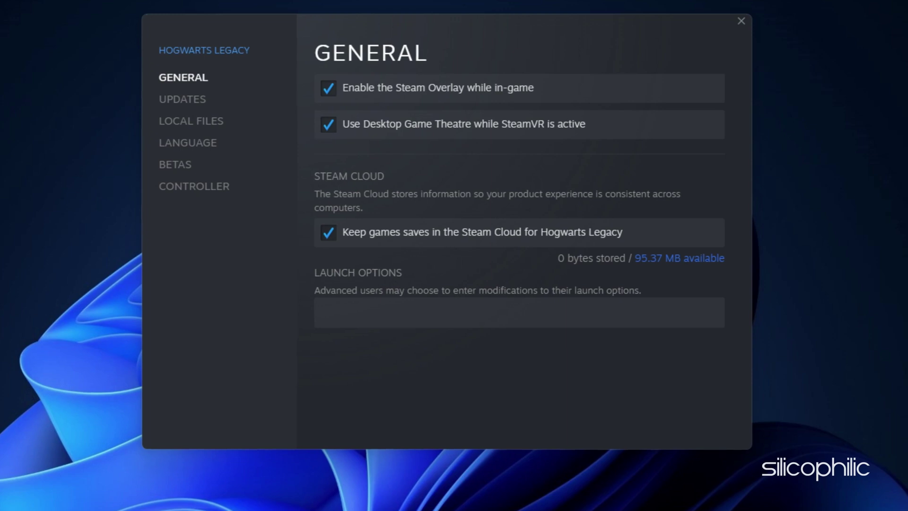
click(193, 122)
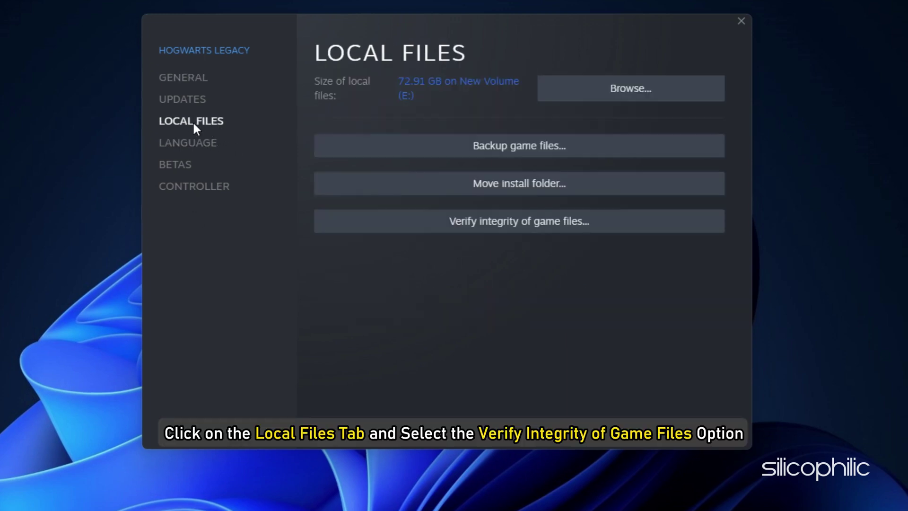
click(599, 231)
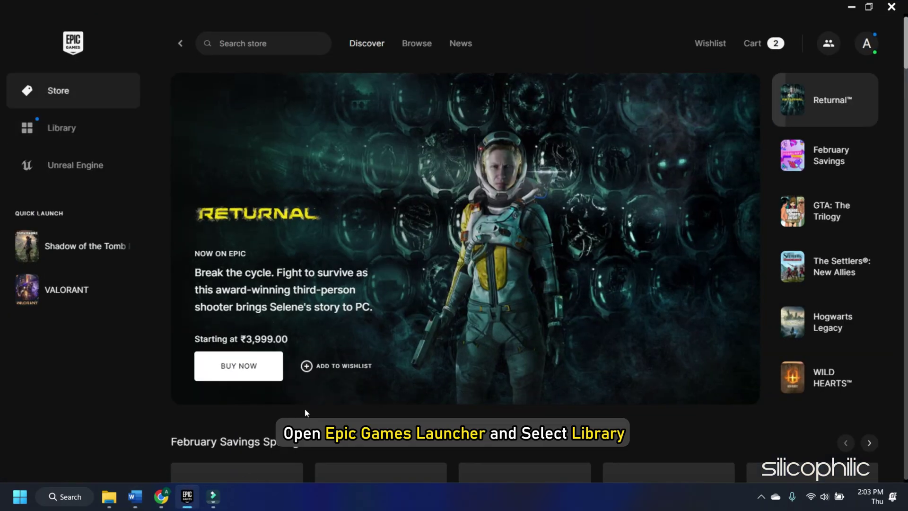
- Verify Shadow of the Tomb Raider: Definitive Edition's files from its Manage options in the Epic library
click(66, 130)
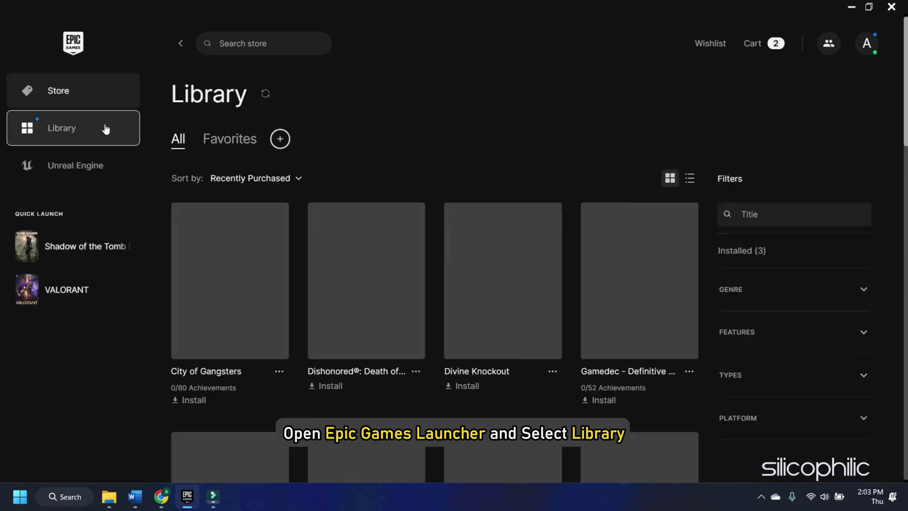
scroll(265, 286, down, 2)
scroll(265, 286, down, 5)
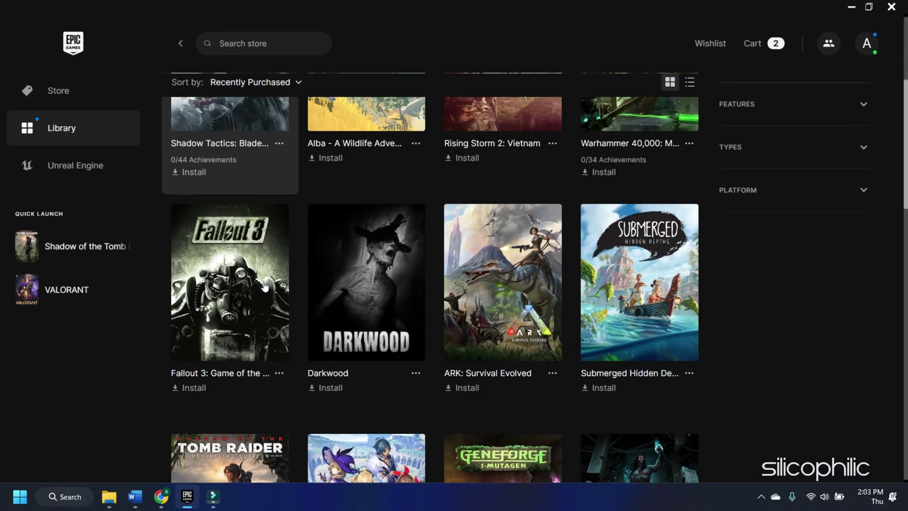
scroll(263, 286, down, 3)
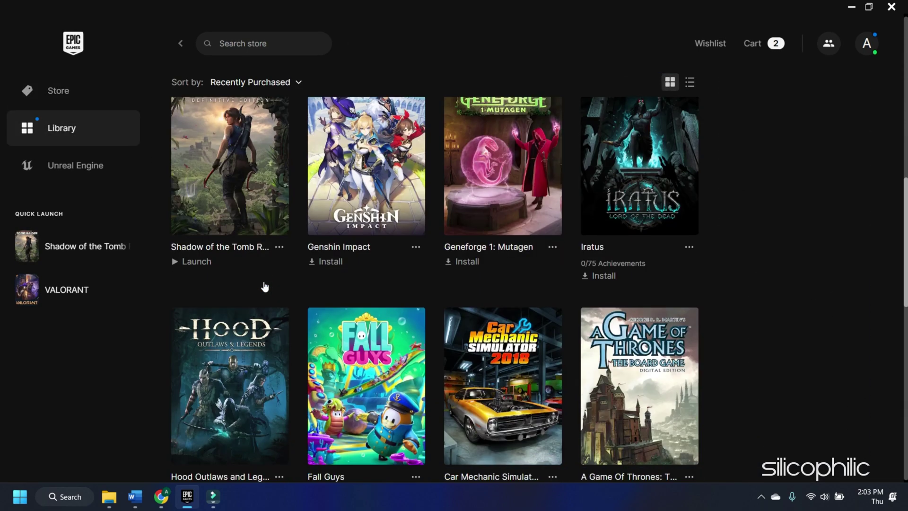
click(279, 242)
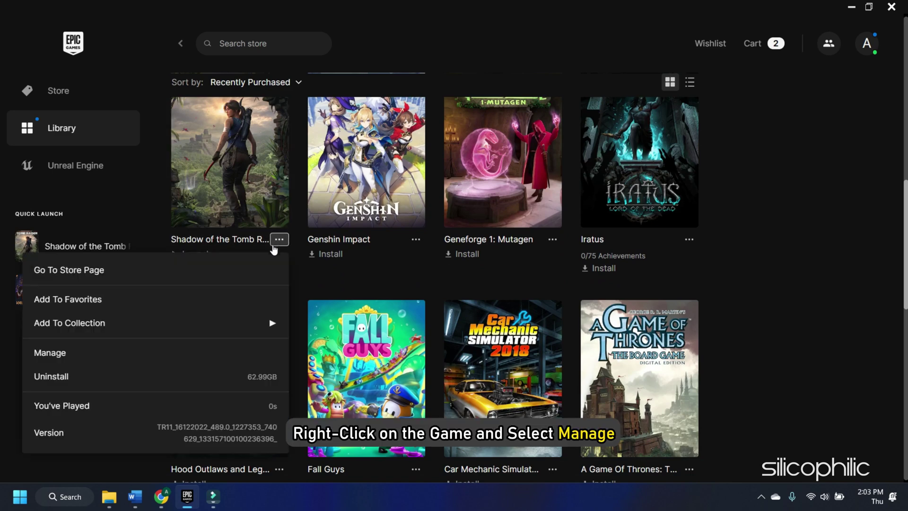
click(211, 353)
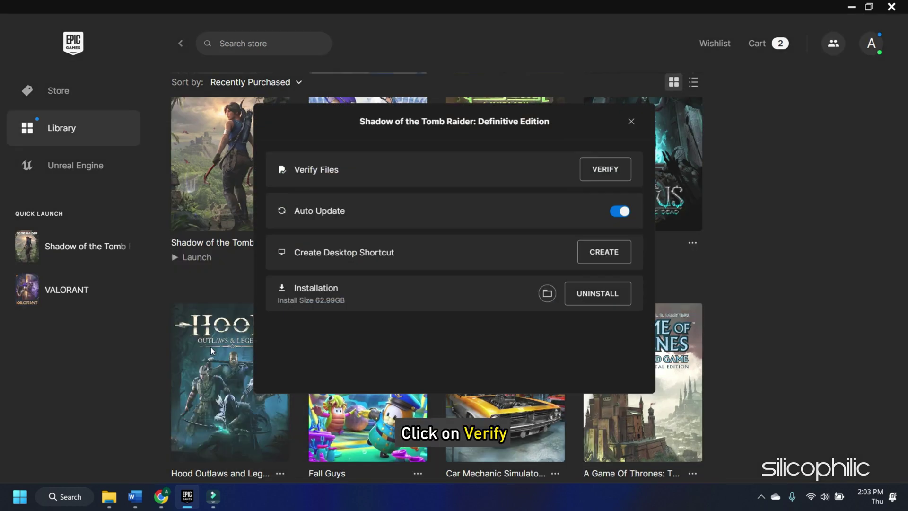
click(606, 169)
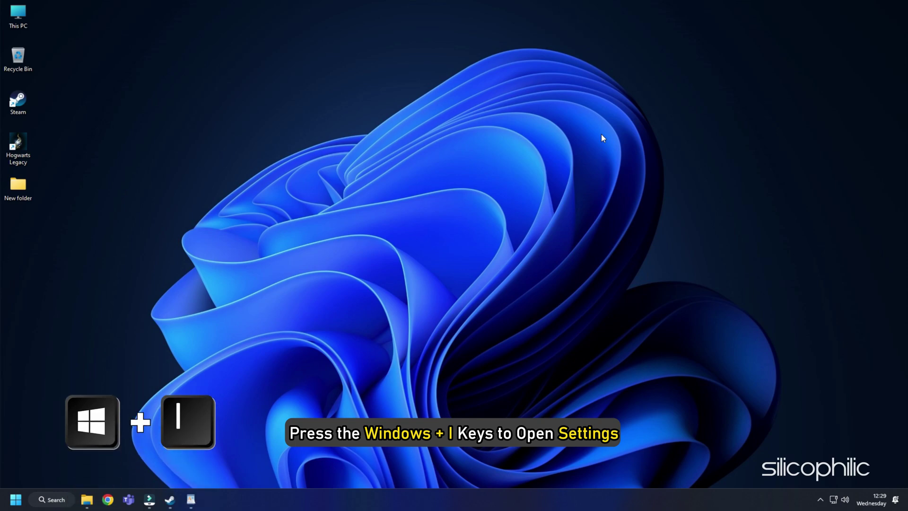
- Add HogwartsLegacy.exe from its installation folder to the Windows Graphics settings app list
key(super+i)
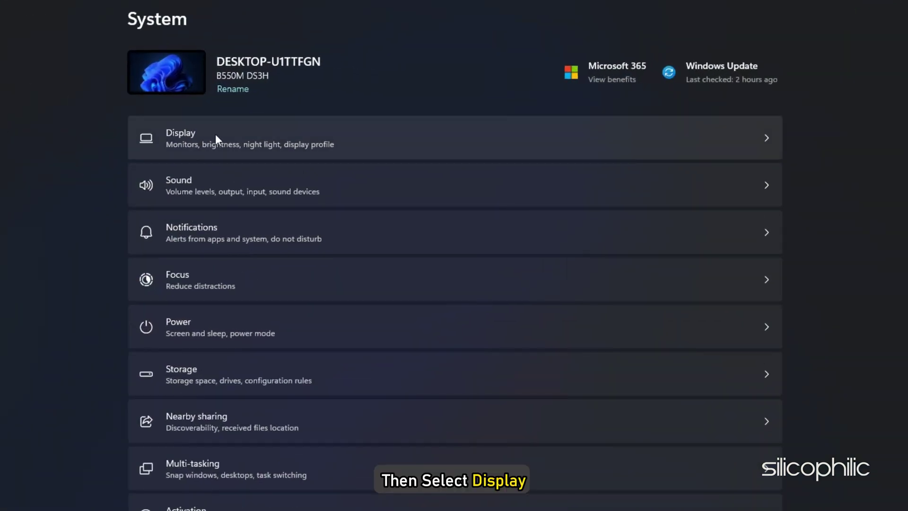
click(237, 134)
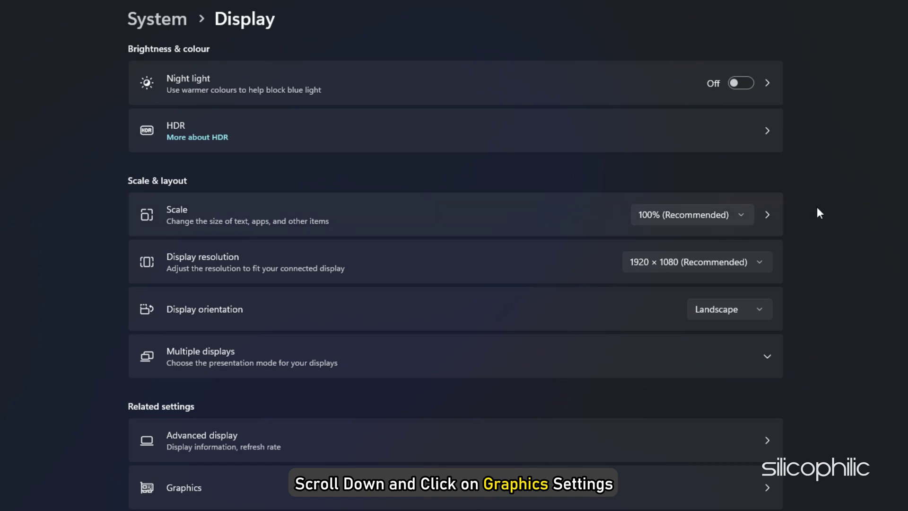
scroll(820, 213, down, 2)
click(212, 413)
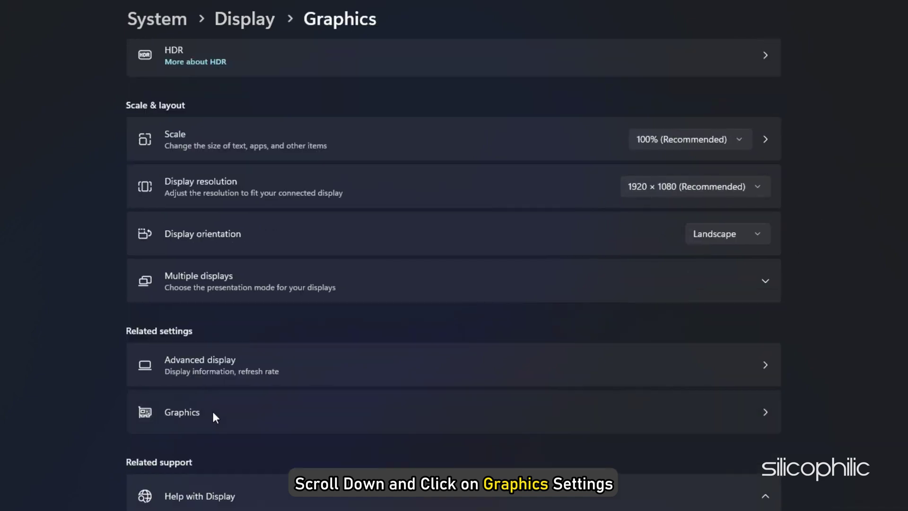
click(282, 253)
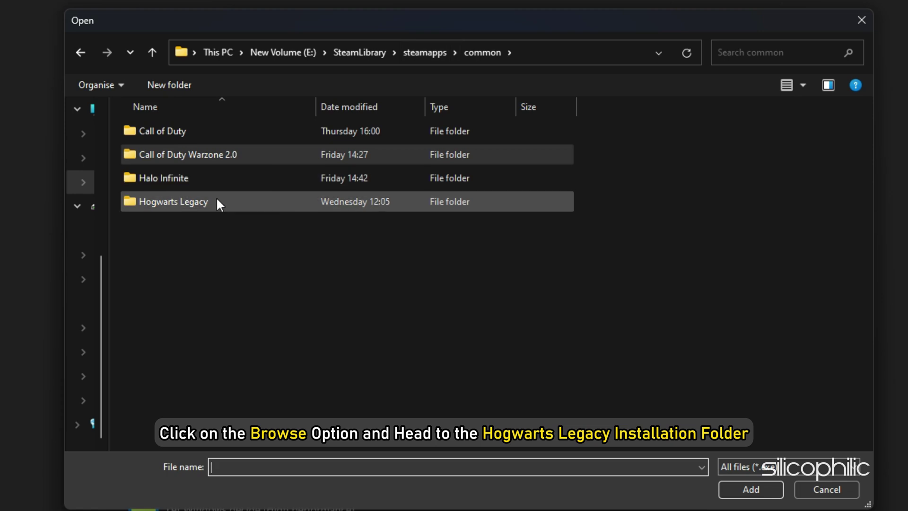
click(219, 203)
double_click(245, 203)
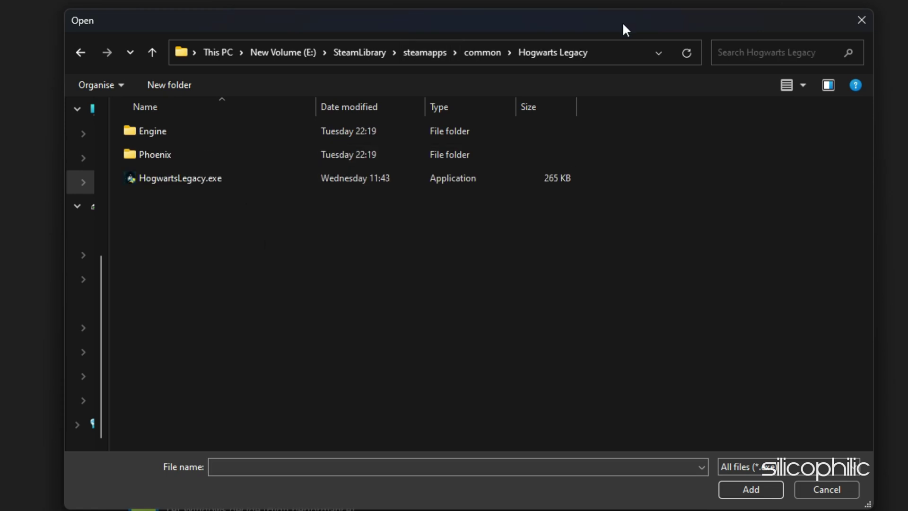
drag(622, 21, 605, 6)
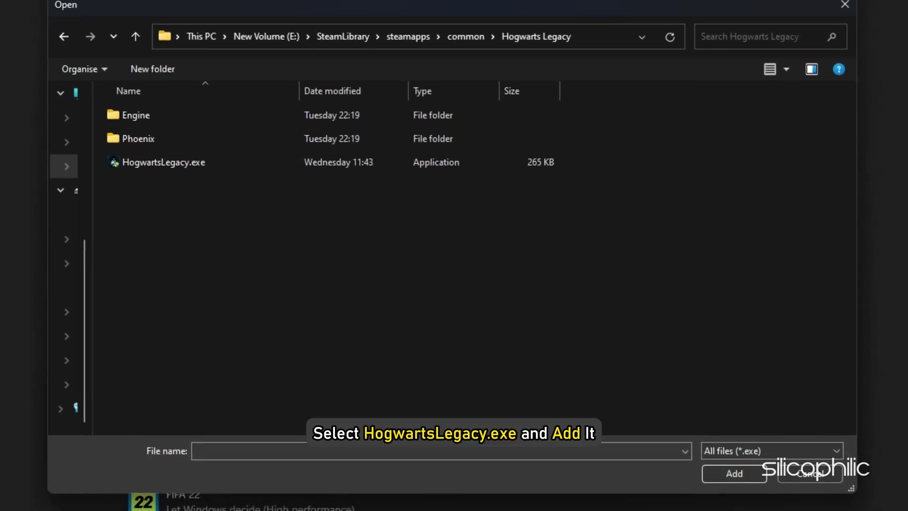
click(158, 162)
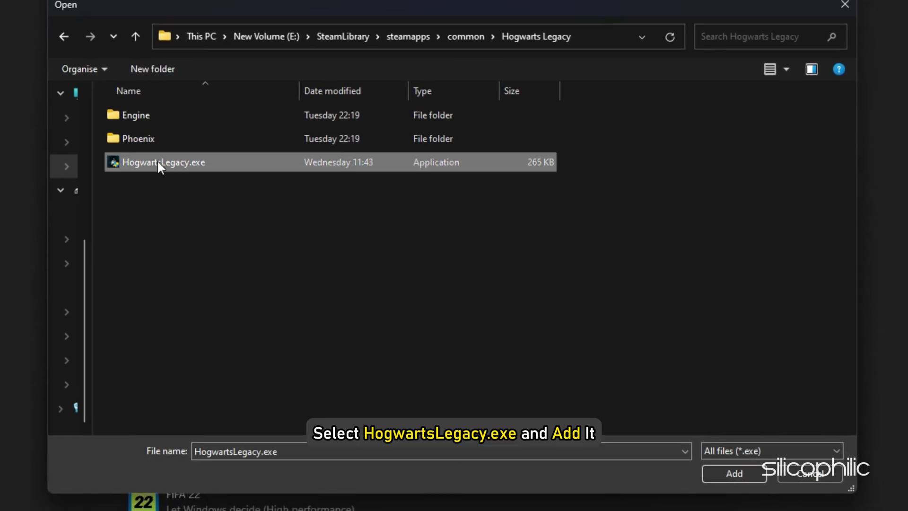
click(747, 474)
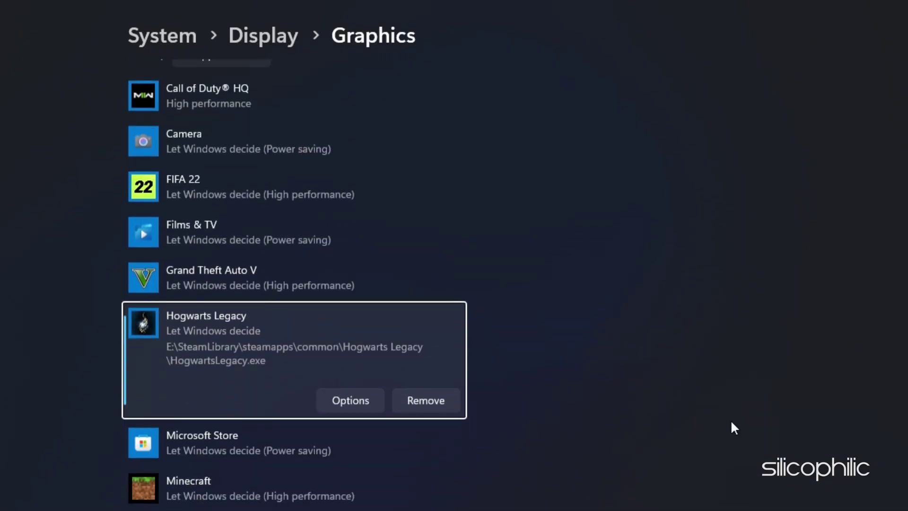
- Set Hogwarts Legacy's graphics preference to High performance (NVIDIA GeForce RTX 3070) and save
click(350, 401)
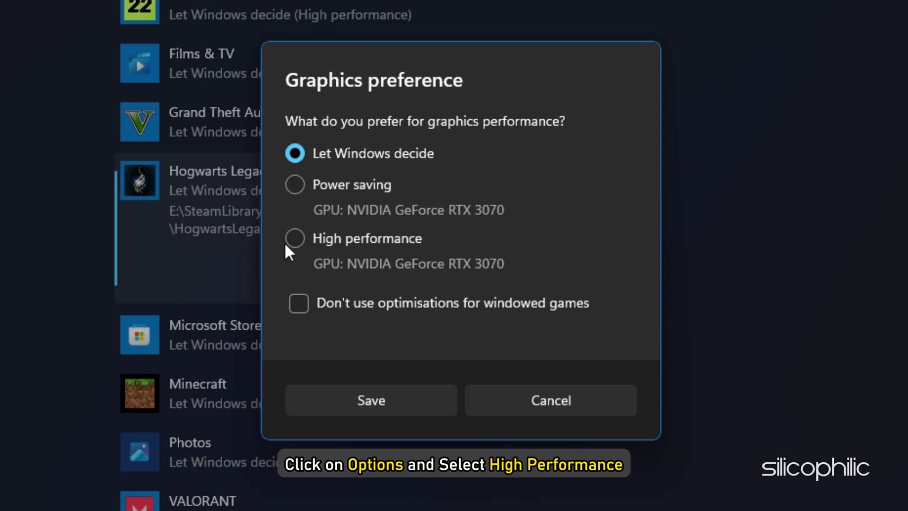
click(292, 236)
click(411, 396)
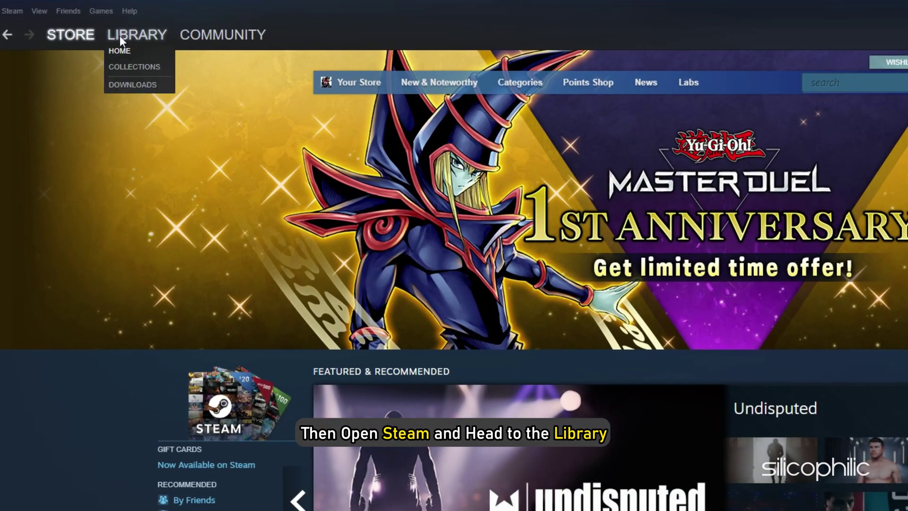
- Open Hogwarts Legacy's installation folder via Manage > Browse local files in the Steam library
click(120, 35)
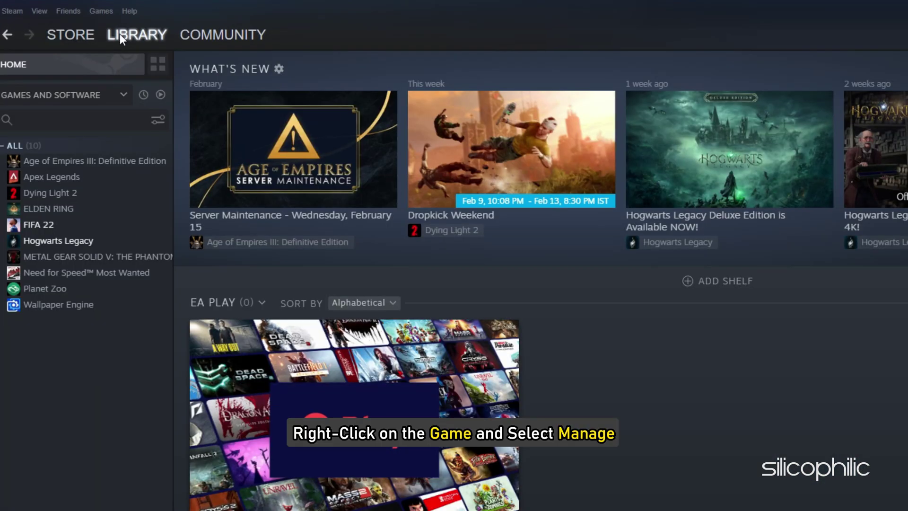
click(105, 240)
right_click(105, 240)
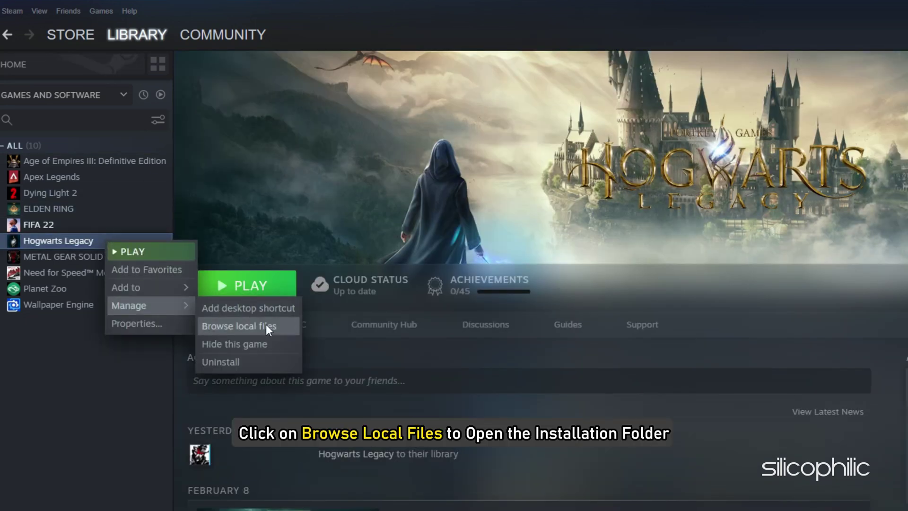
click(290, 331)
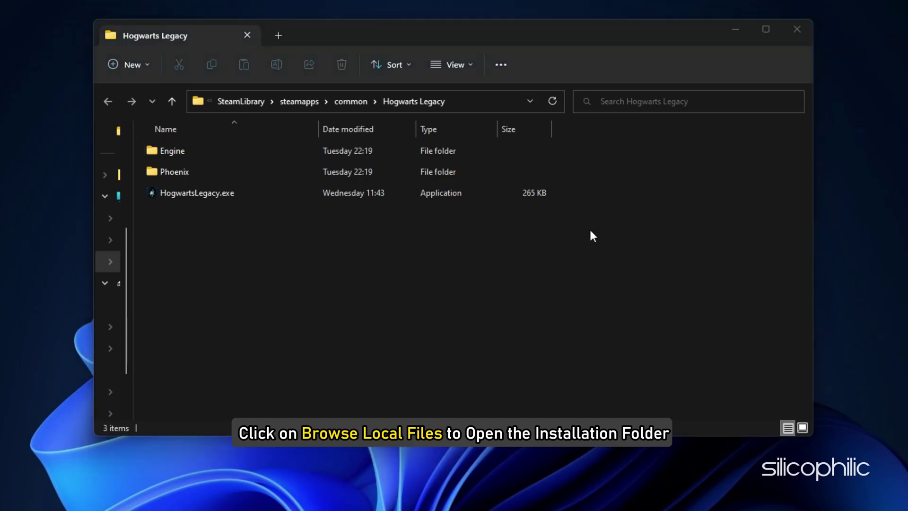
click(478, 105)
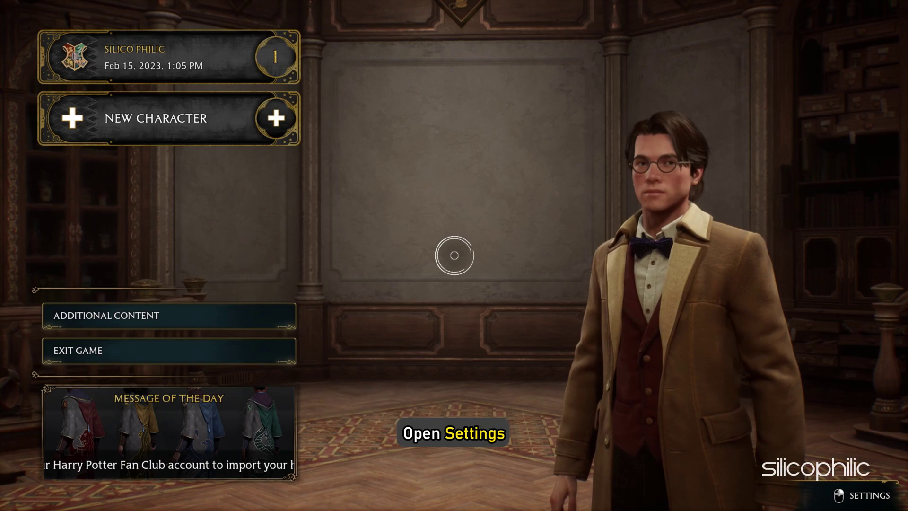
- Keep Windowed Fullscreen, turn VSync off and set the framerate to Uncapped
right_click(454, 255)
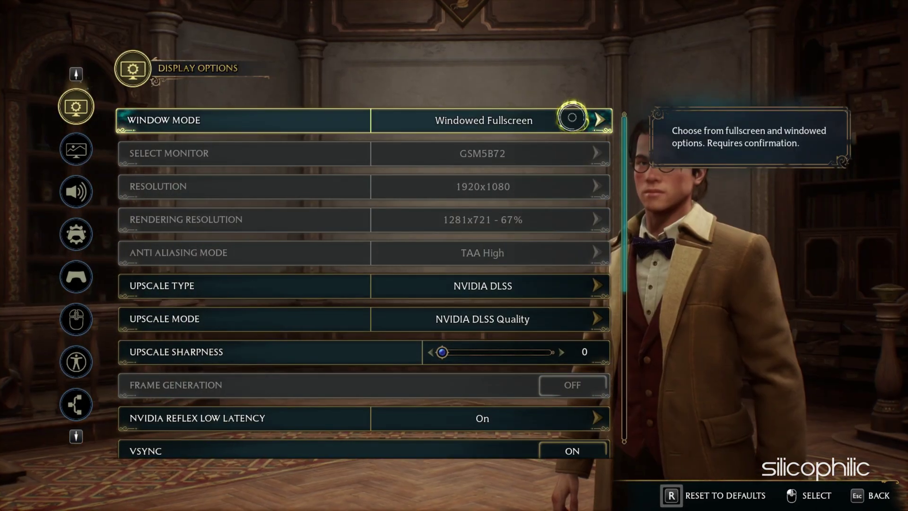
click(575, 118)
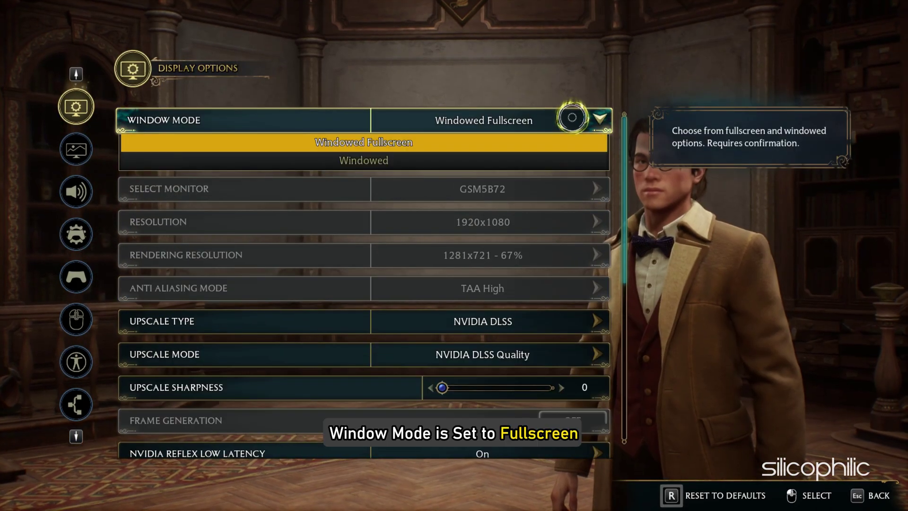
click(463, 141)
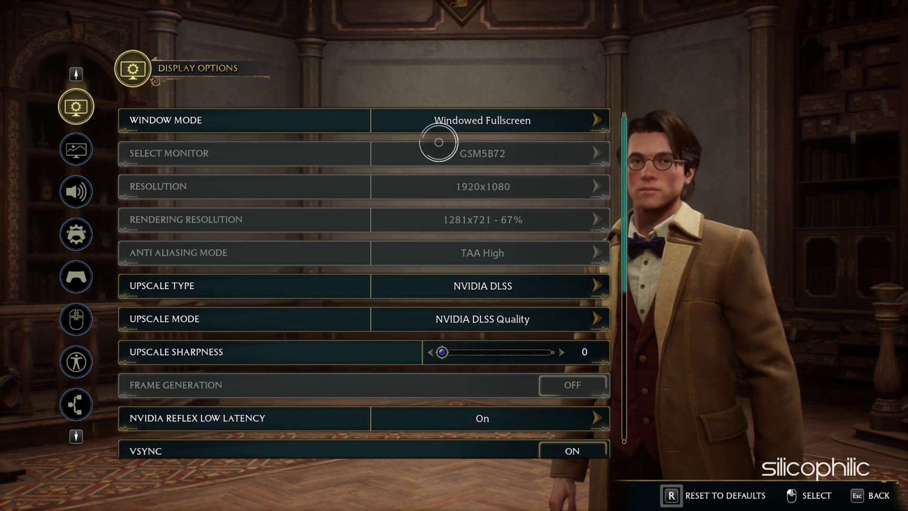
scroll(358, 114, down, 1)
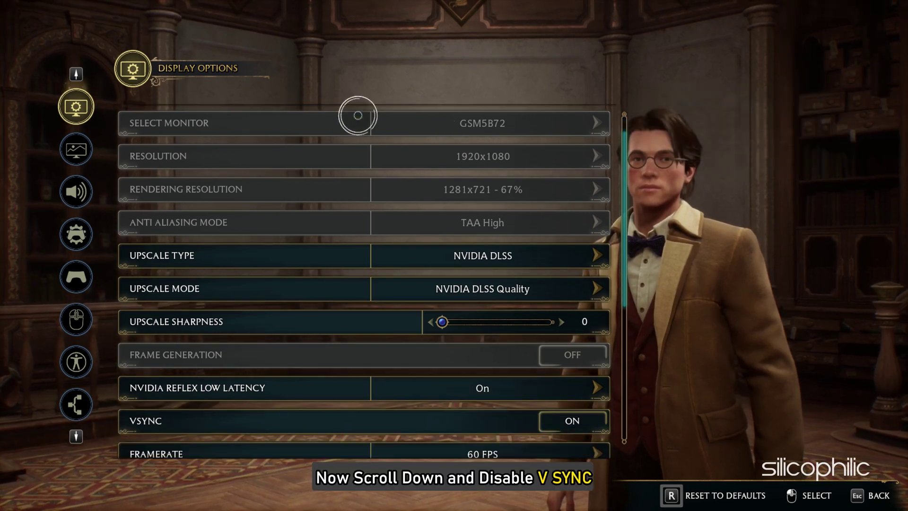
click(601, 420)
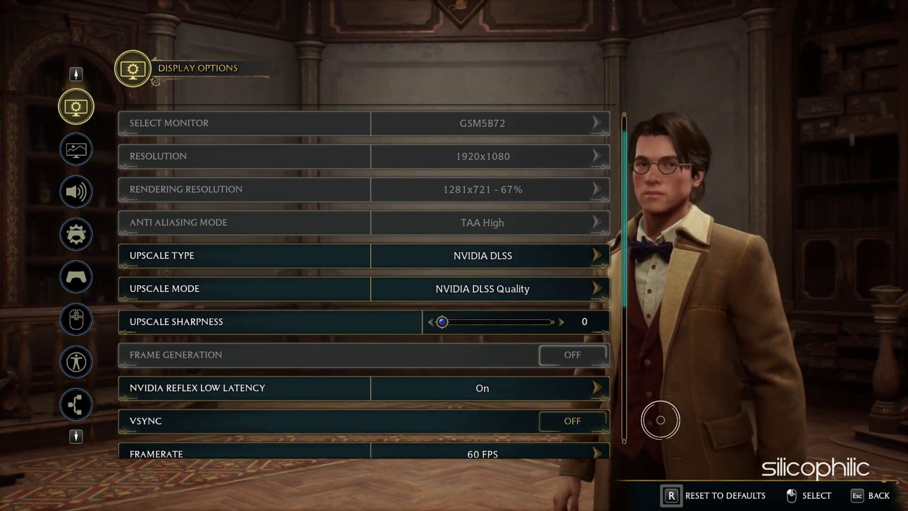
scroll(568, 317, down, 1)
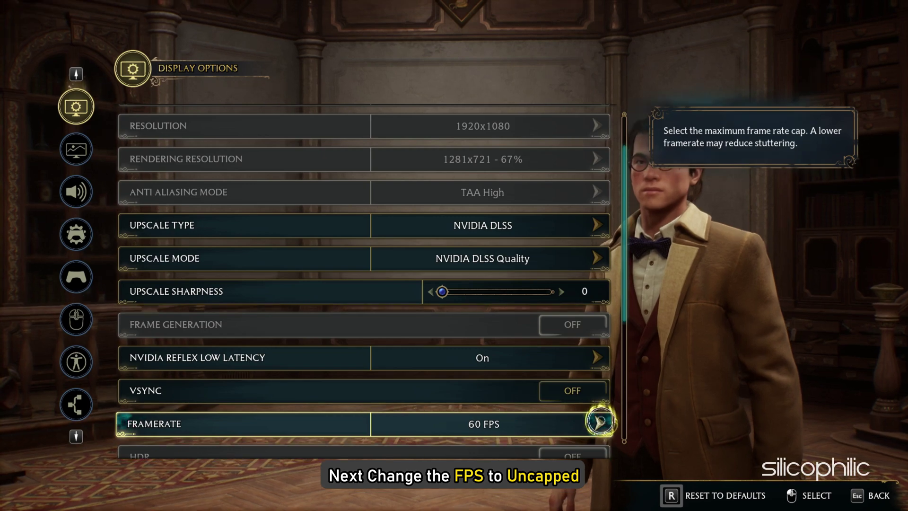
click(600, 420)
click(405, 248)
- Set upscaling to NVIDIA DLSS Ultra Performance and NVIDIA Reflex Low Latency to On + Boost
scroll(616, 306, up, 5)
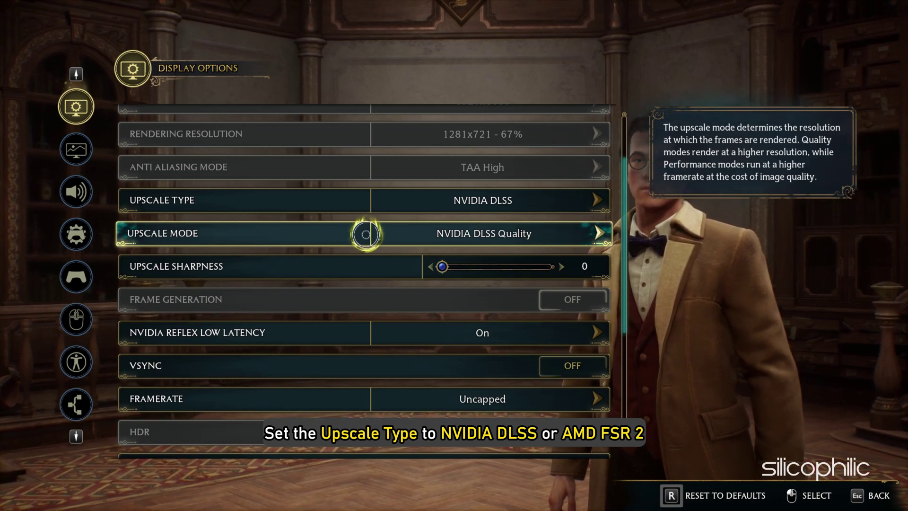
click(424, 234)
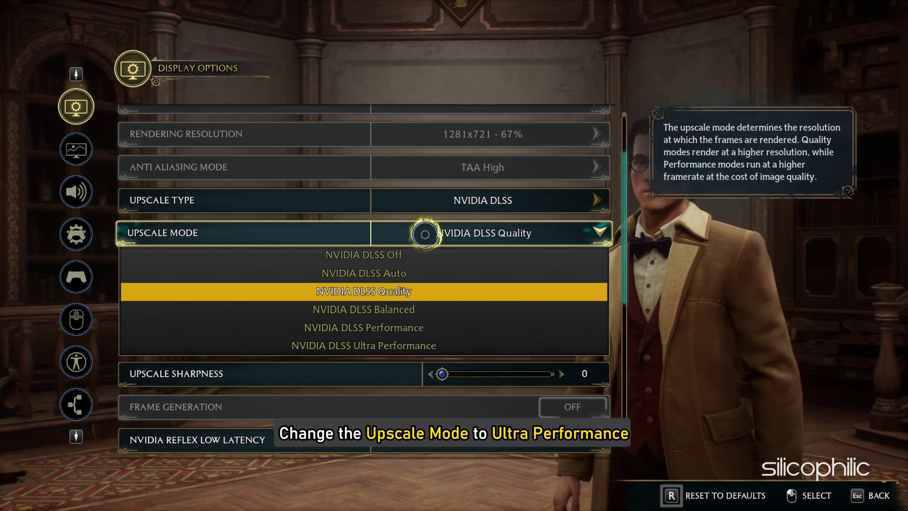
click(365, 345)
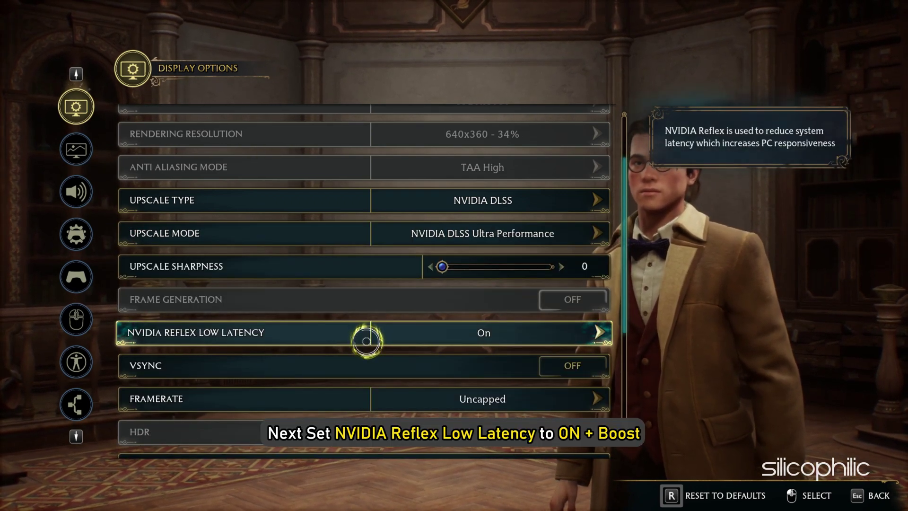
click(531, 333)
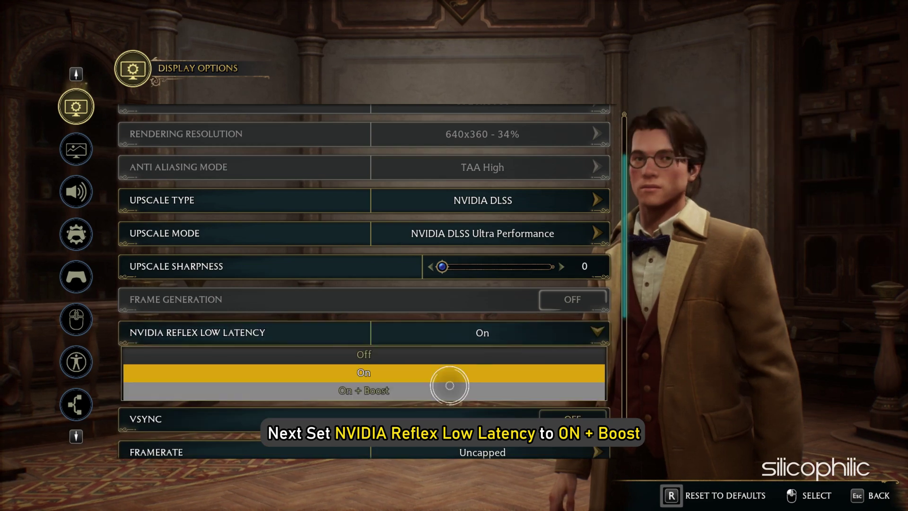
click(448, 390)
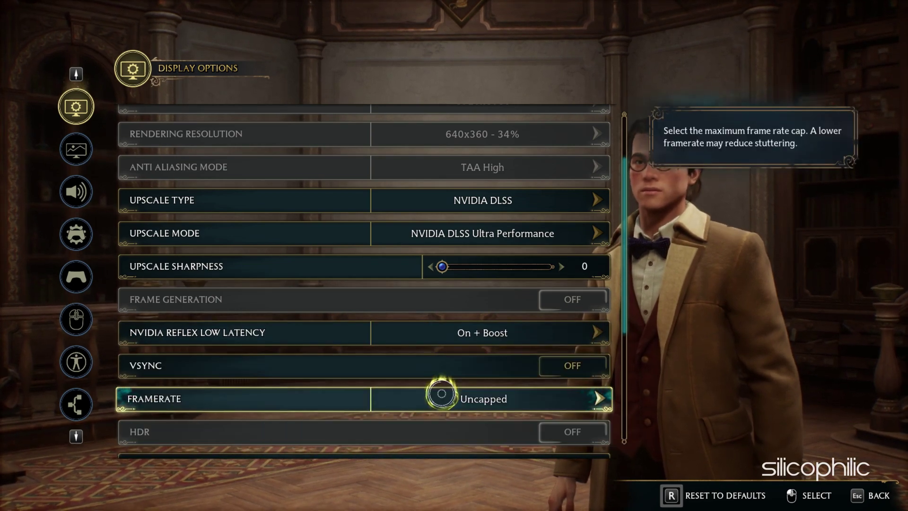
scroll(411, 361, down, 5)
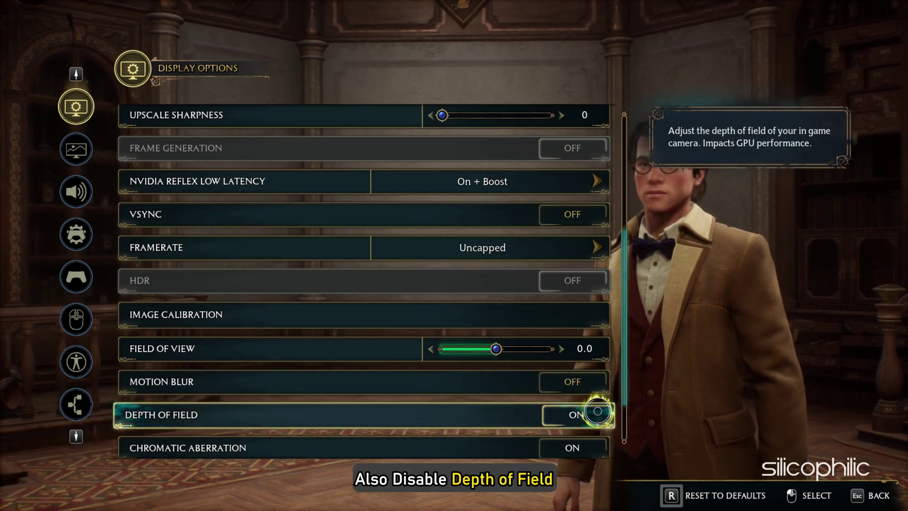
scroll(597, 411, down, 1)
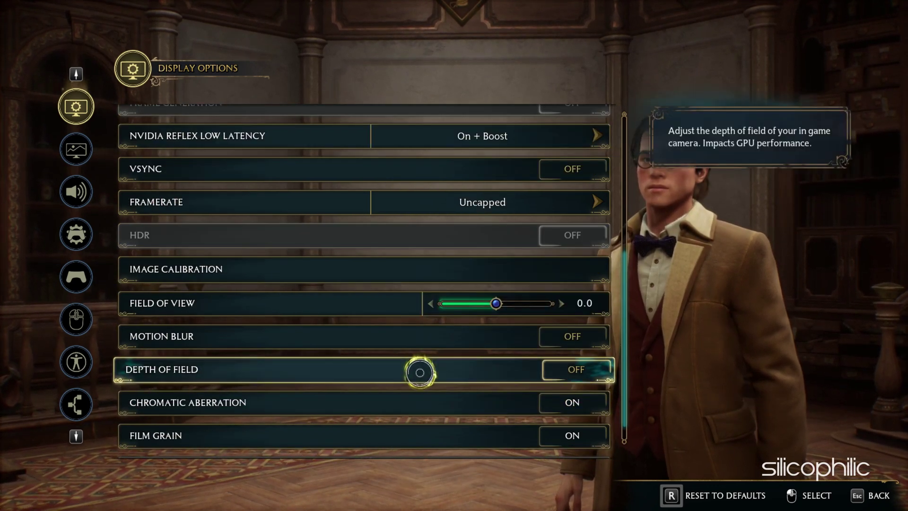
scroll(416, 371, down, 1)
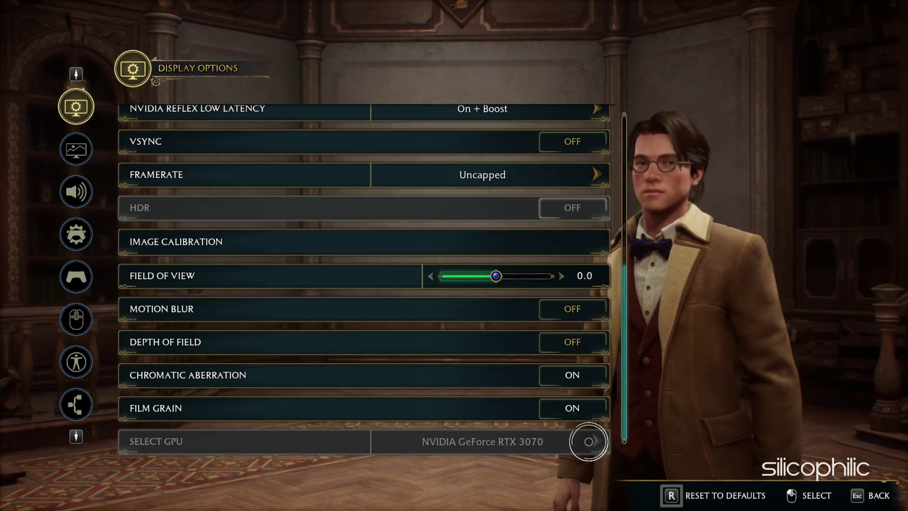
- Leave the global quality preset on Recommended in Graphics Options and apply the settings
click(75, 149)
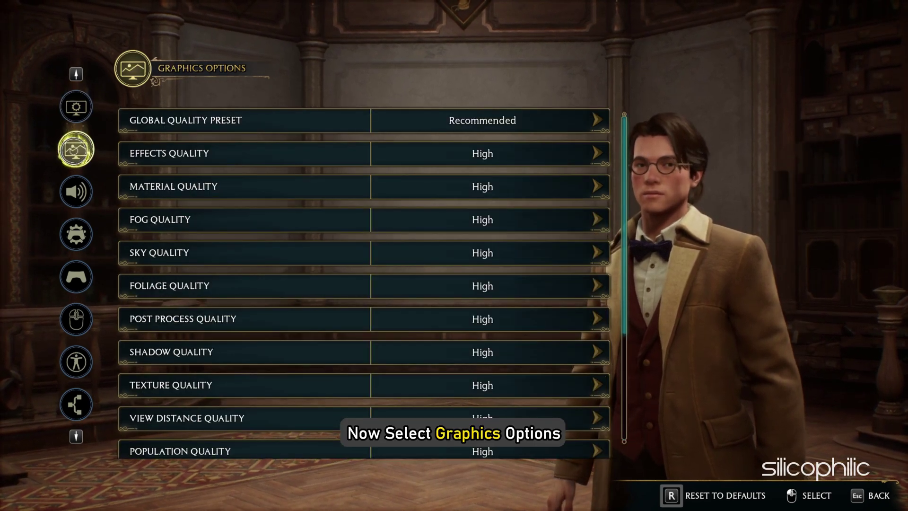
click(492, 132)
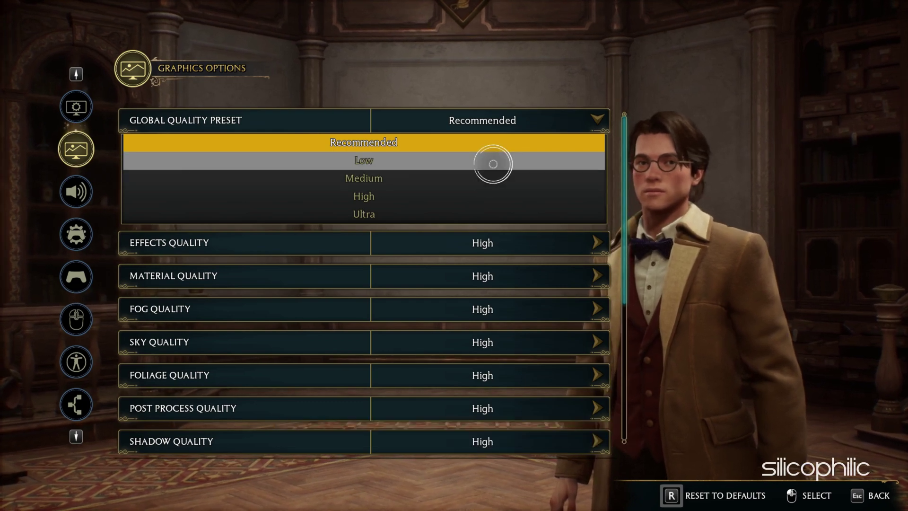
click(488, 160)
click(574, 124)
click(523, 140)
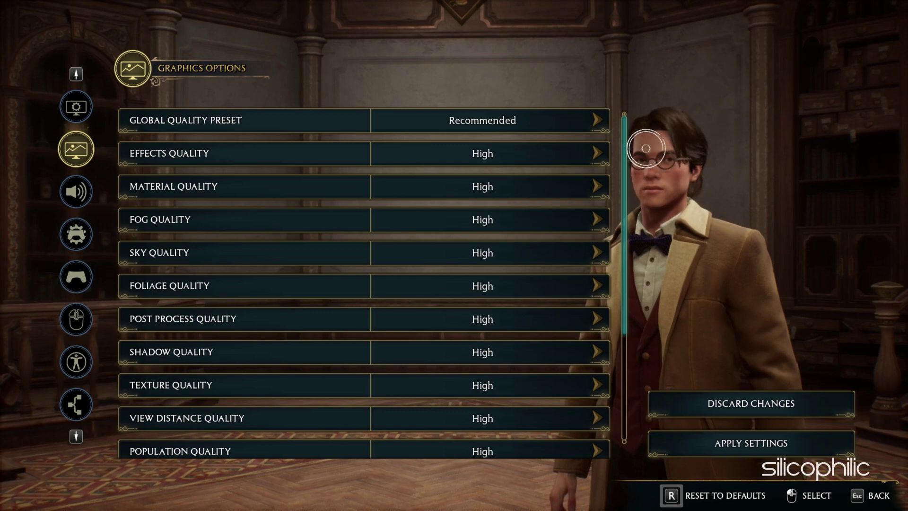
click(760, 441)
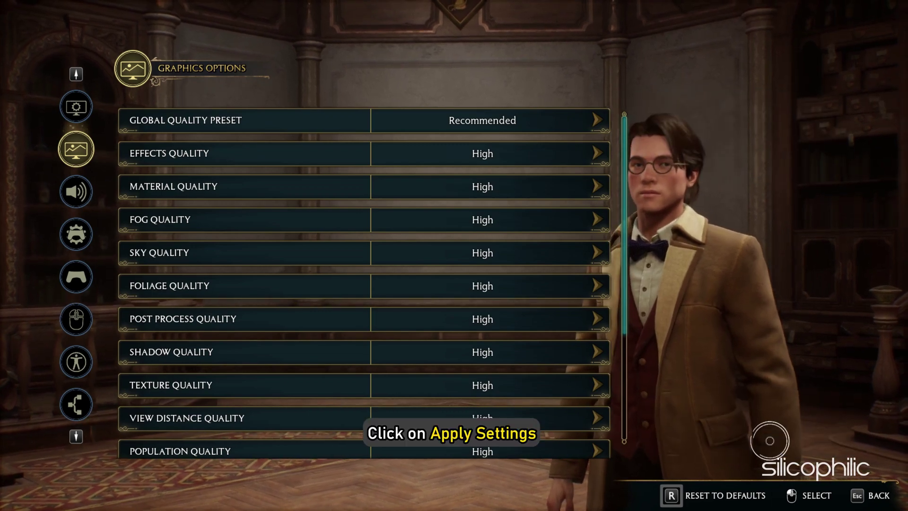
click(869, 495)
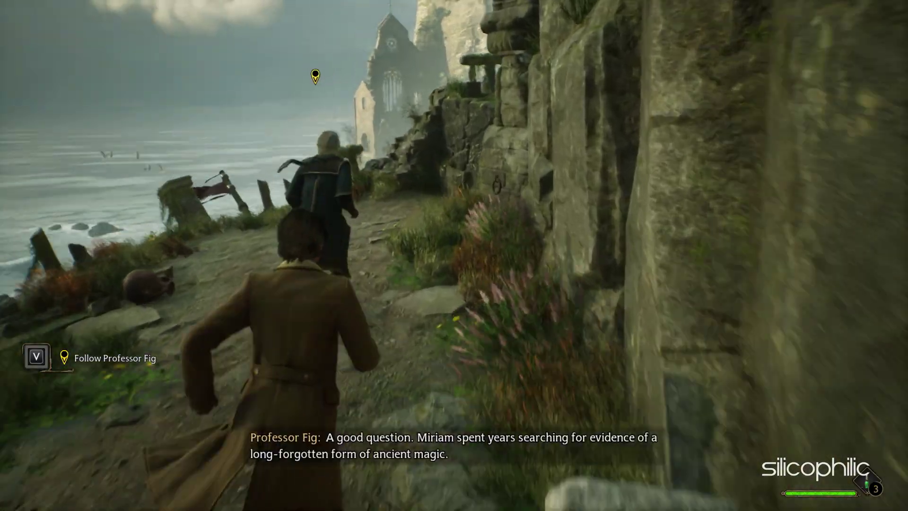
- Run after Professor Fig along the cliff path and through the ruins to the cliff edge
key(space)
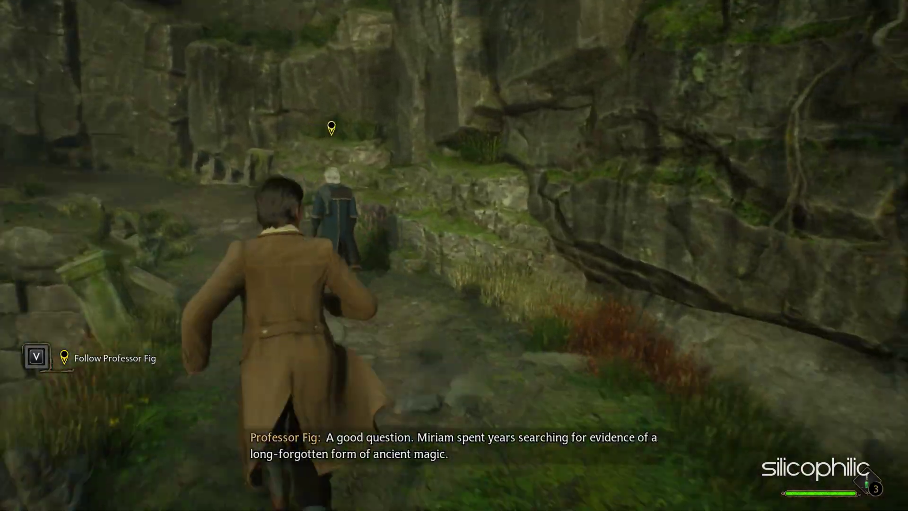
key(w)
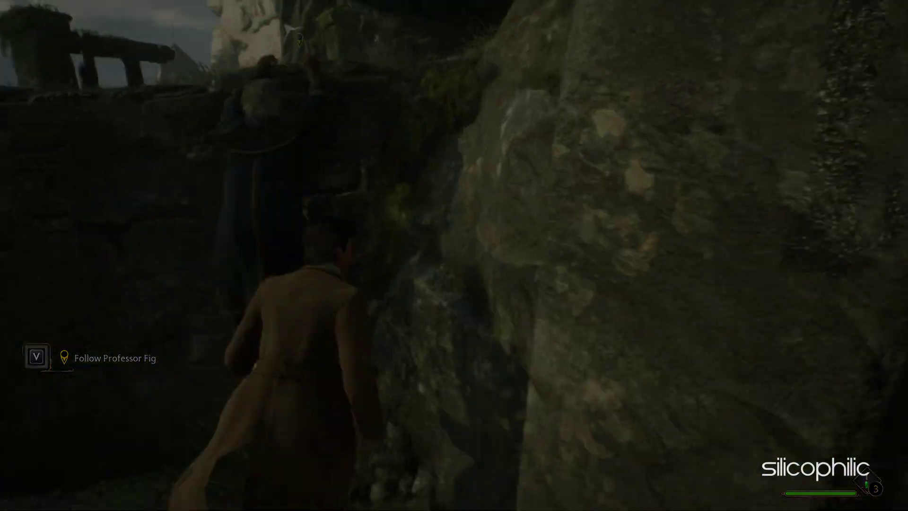
key(w)
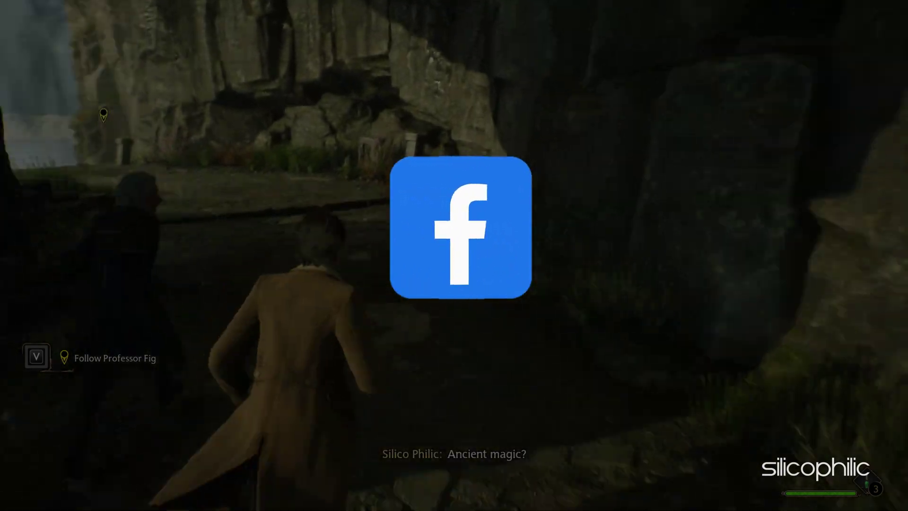
key(w)
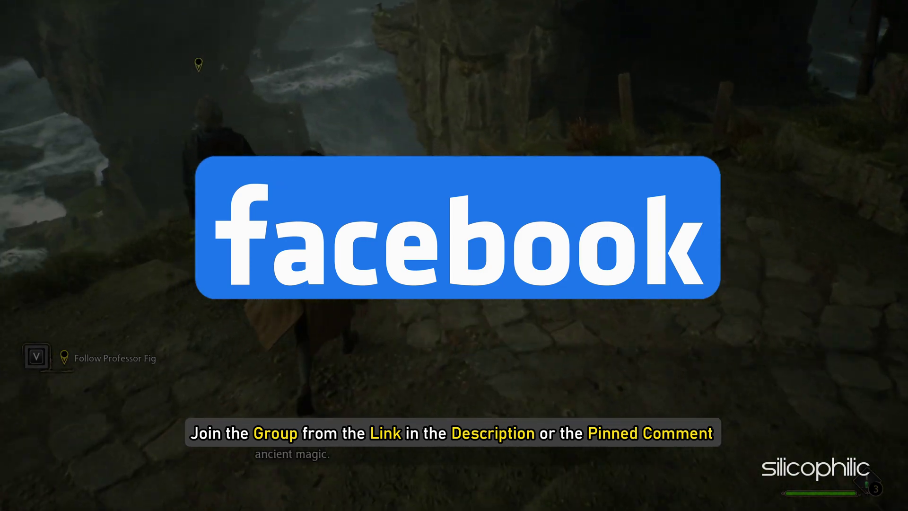
key(w)
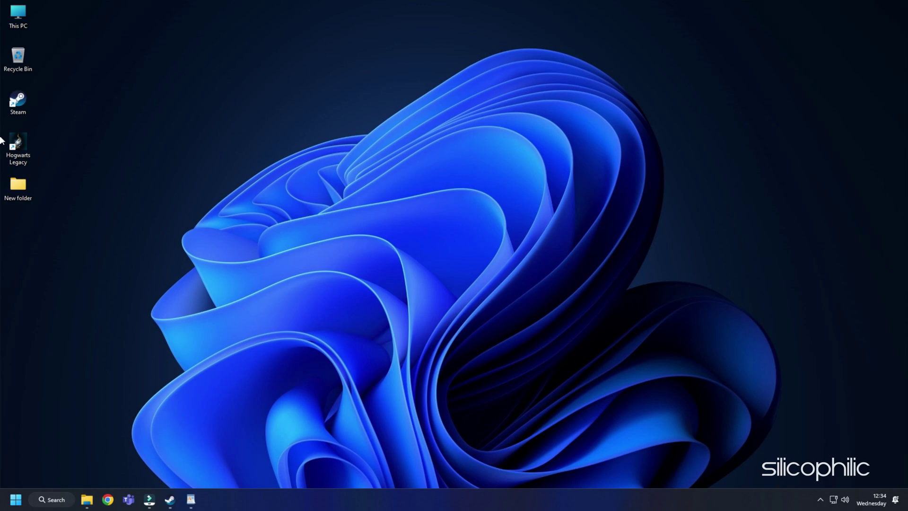
- Uncheck 'Enable the Steam Overlay while in-game' in Hogwarts Legacy's Steam properties and close them
click(168, 505)
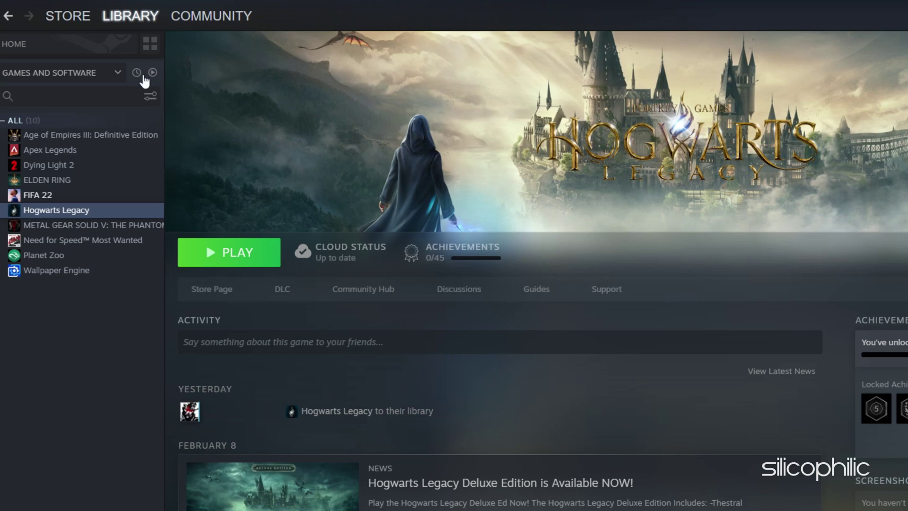
right_click(103, 213)
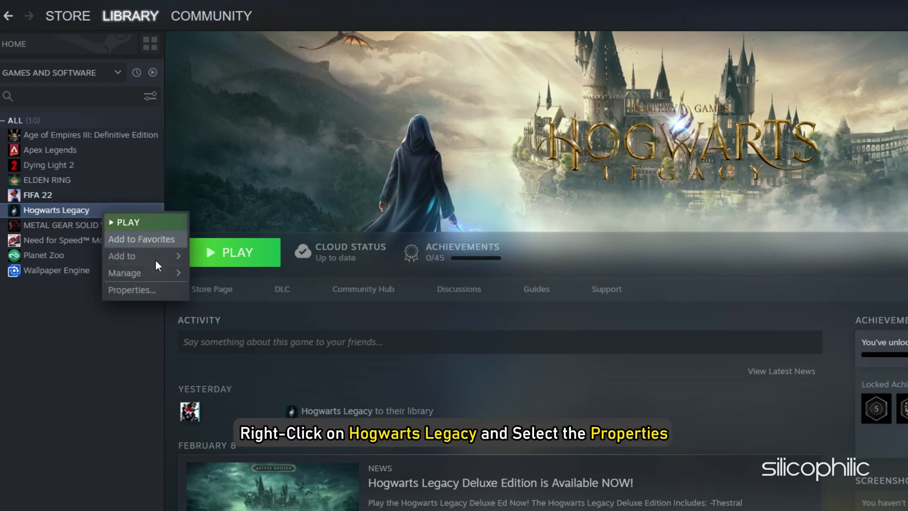
click(160, 290)
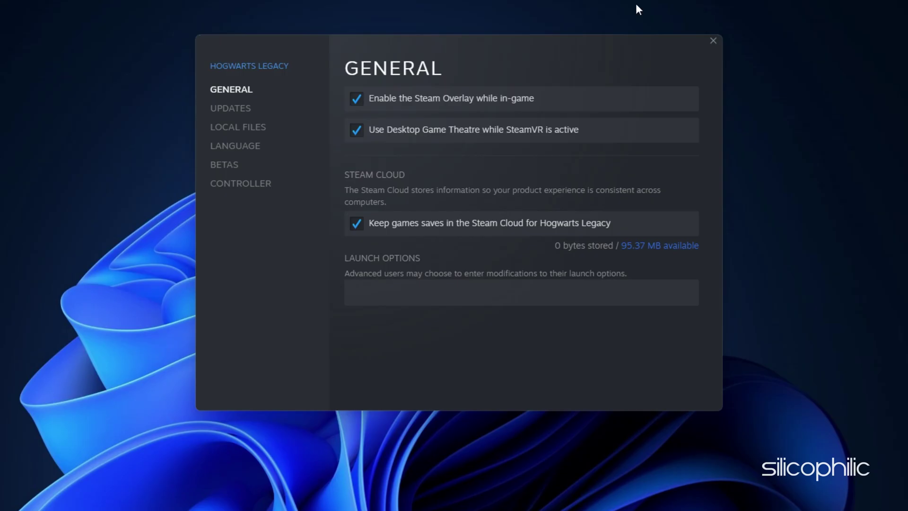
click(358, 100)
click(714, 42)
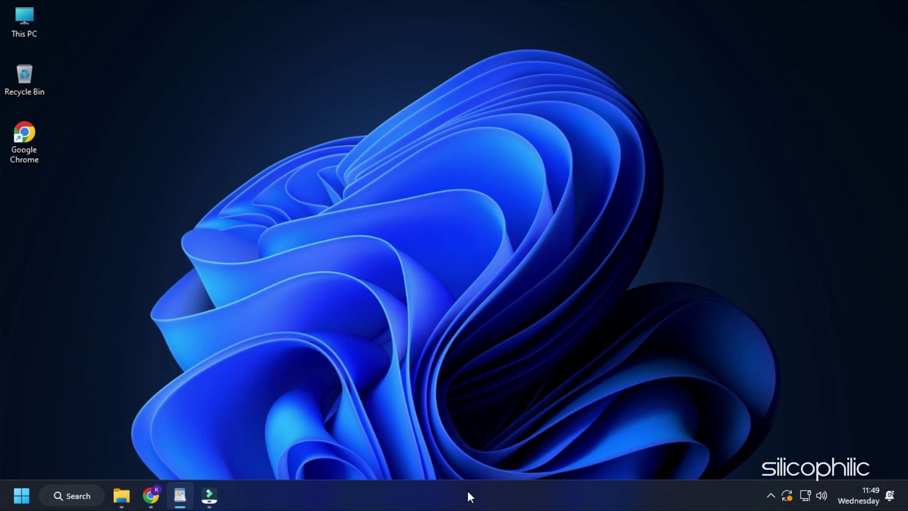
- End the Google Chrome task from Task Manager's Apps list
right_click(468, 492)
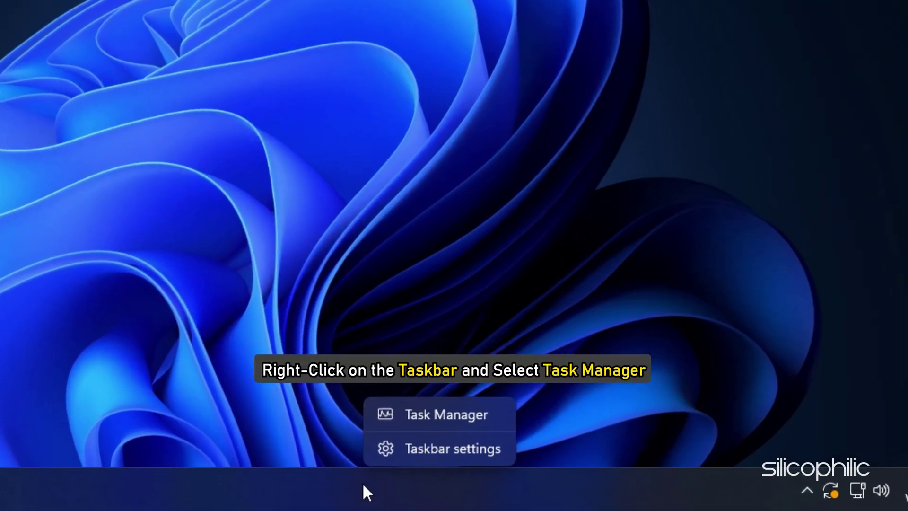
click(447, 414)
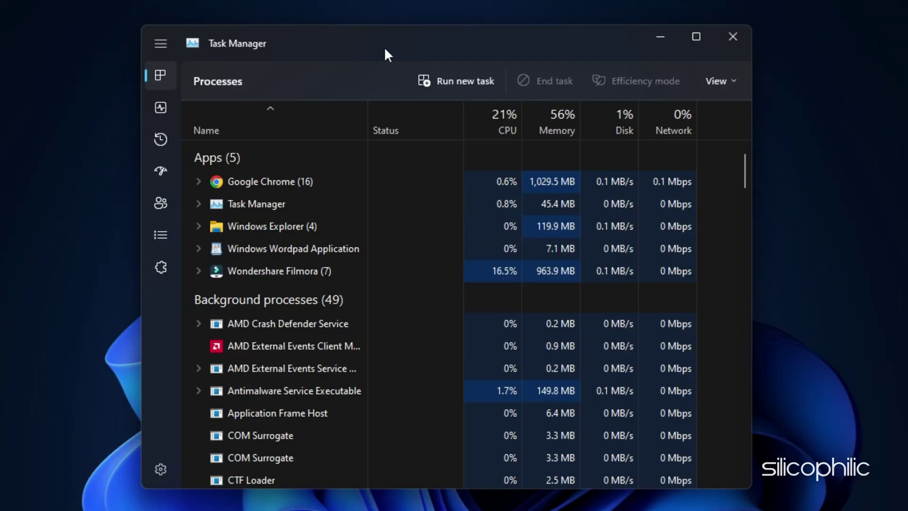
right_click(268, 182)
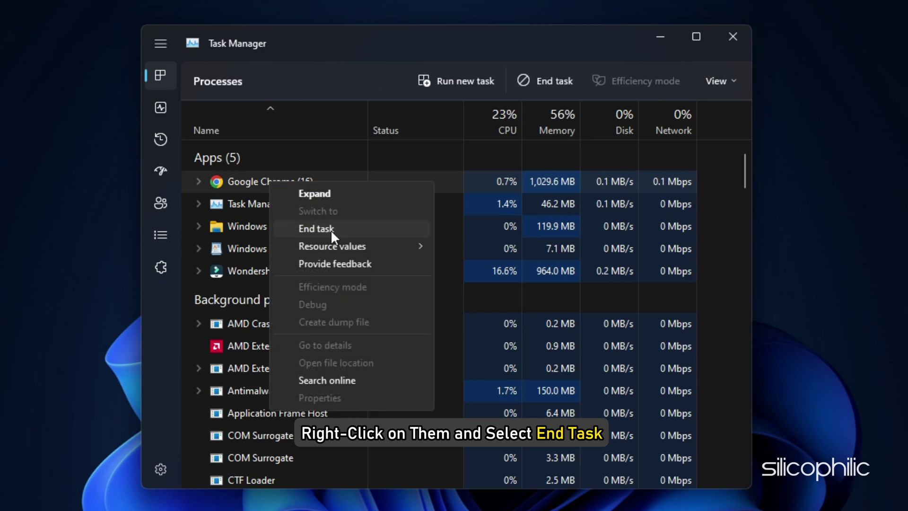
click(330, 229)
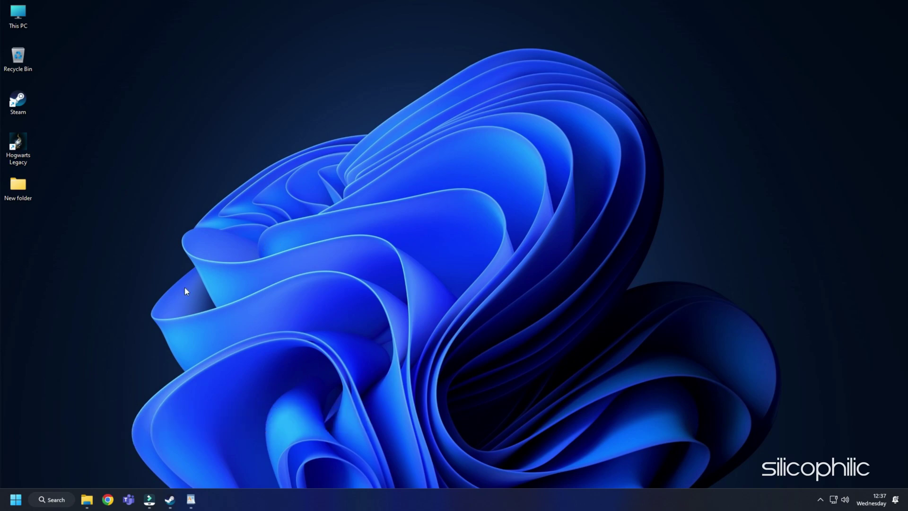
- Find Exploit protection through search and go to its Programme settings
click(52, 500)
text(exploit protection)
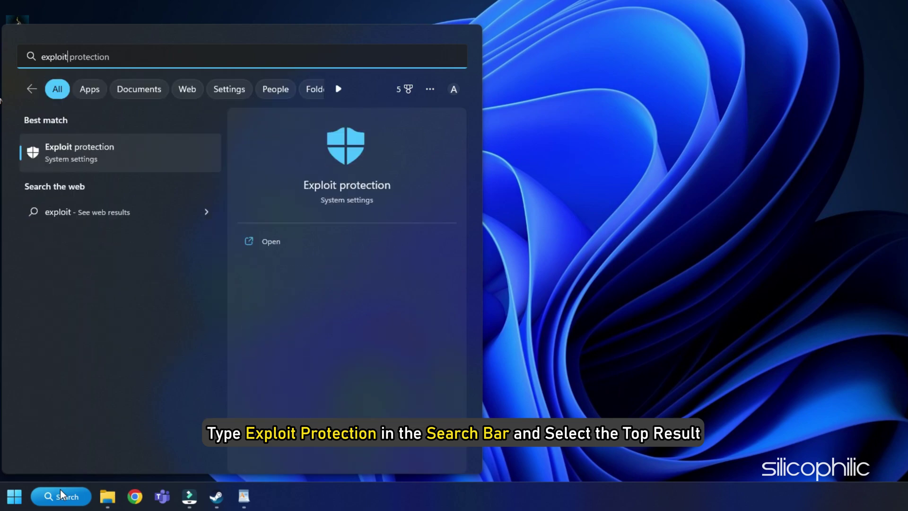
click(138, 150)
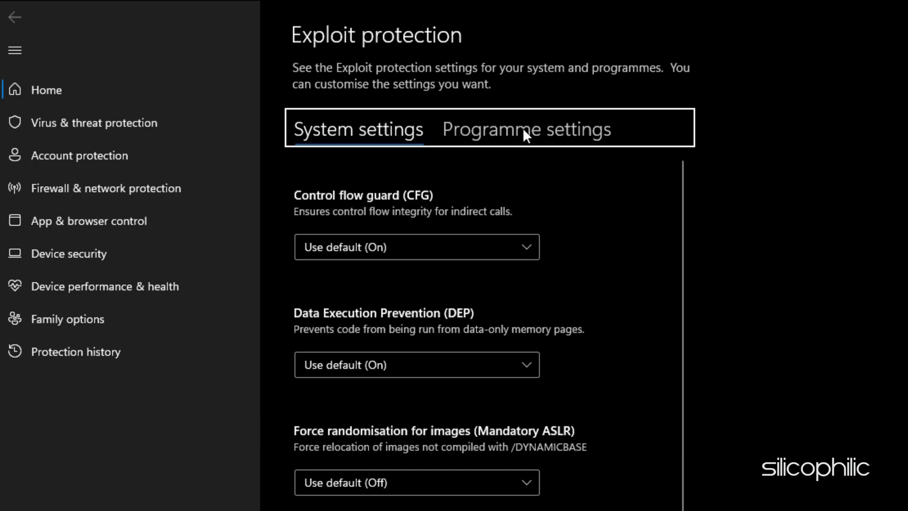
click(524, 130)
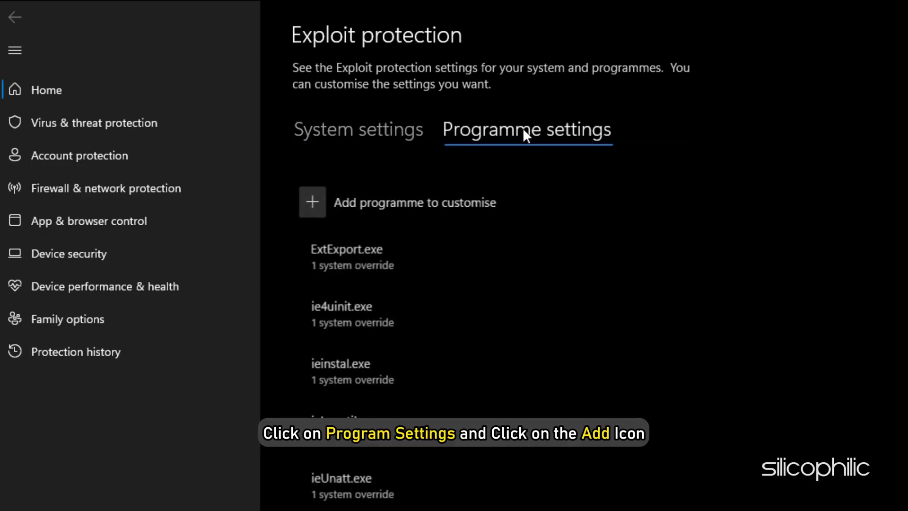
scroll(574, 225, down, 1)
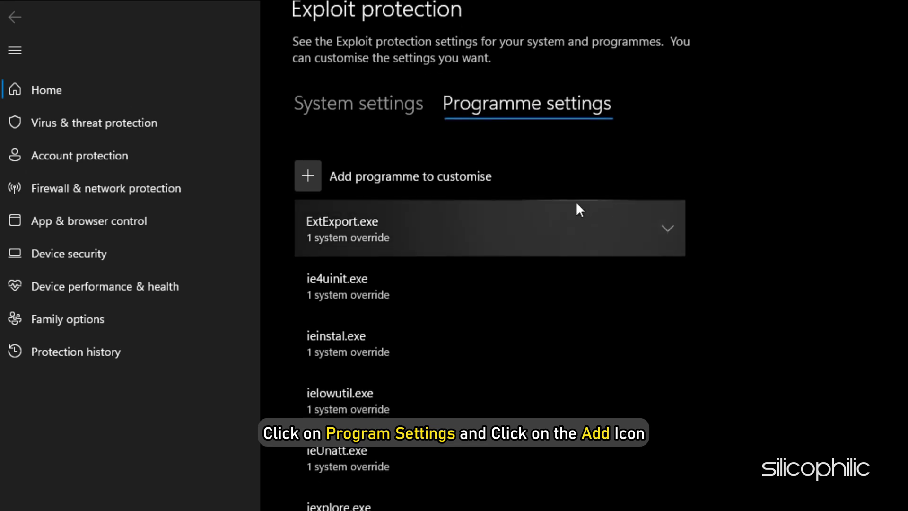
- Add HogwartsLegacy.exe by exact file path, turn off its Control flow guard override, and apply
click(312, 180)
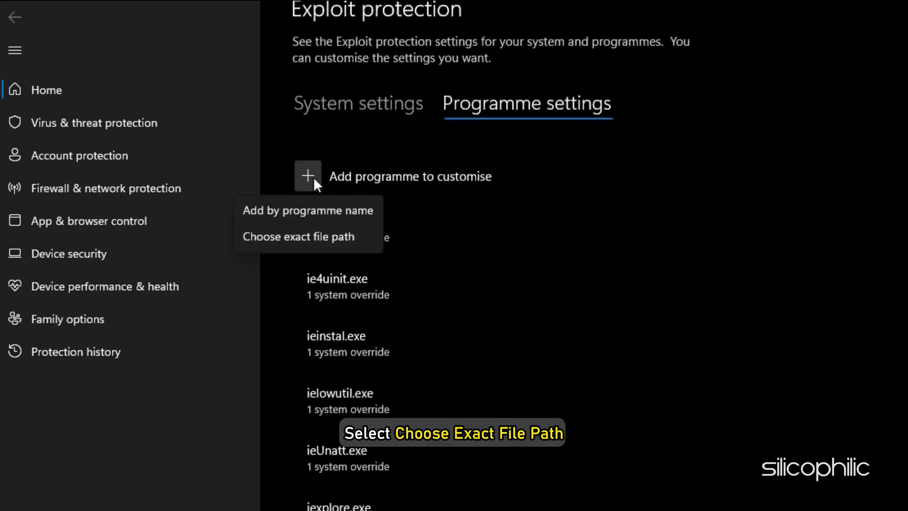
click(344, 236)
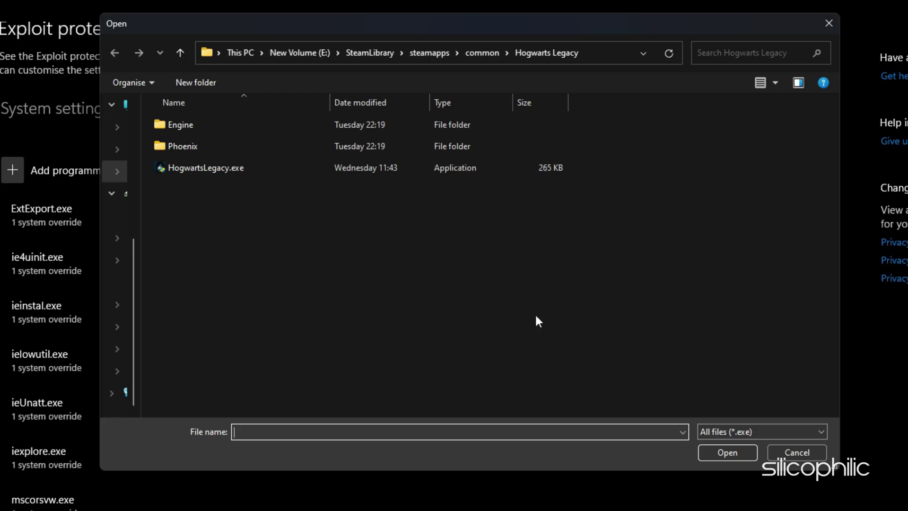
click(234, 169)
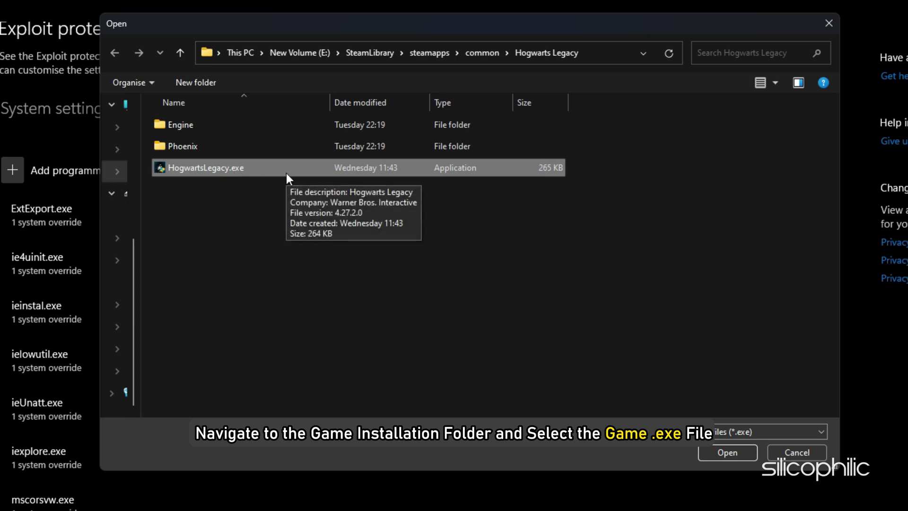
click(731, 451)
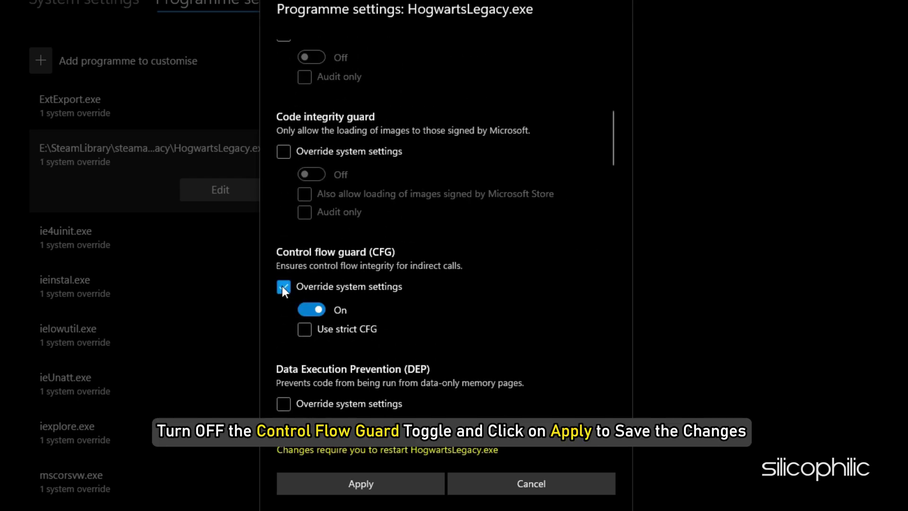
click(282, 287)
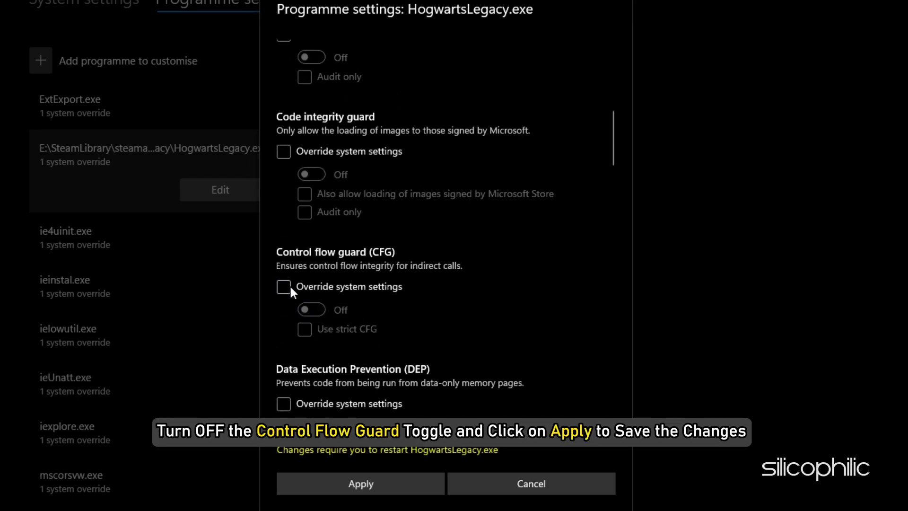
click(283, 286)
click(420, 480)
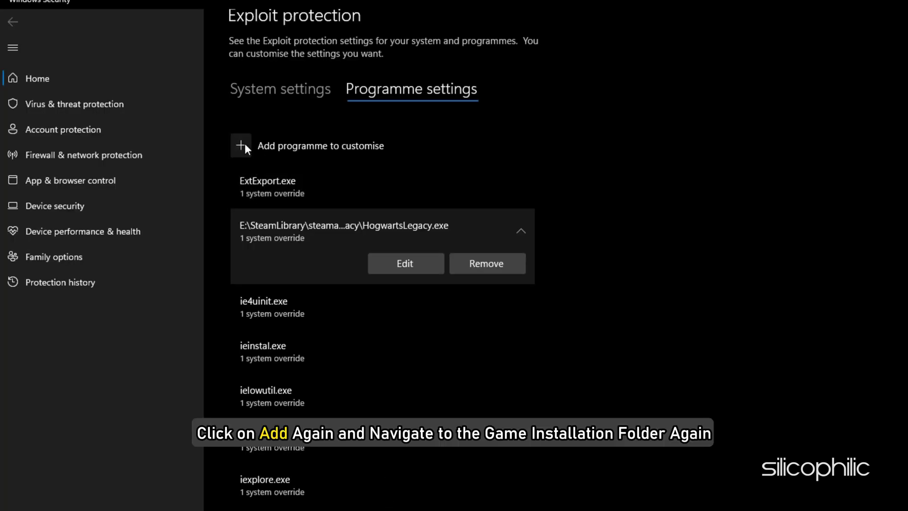
- Approve the pending change, then add HogwartsLegacy.exe from Phoenix\Binaries\Win64 by exact path
click(243, 143)
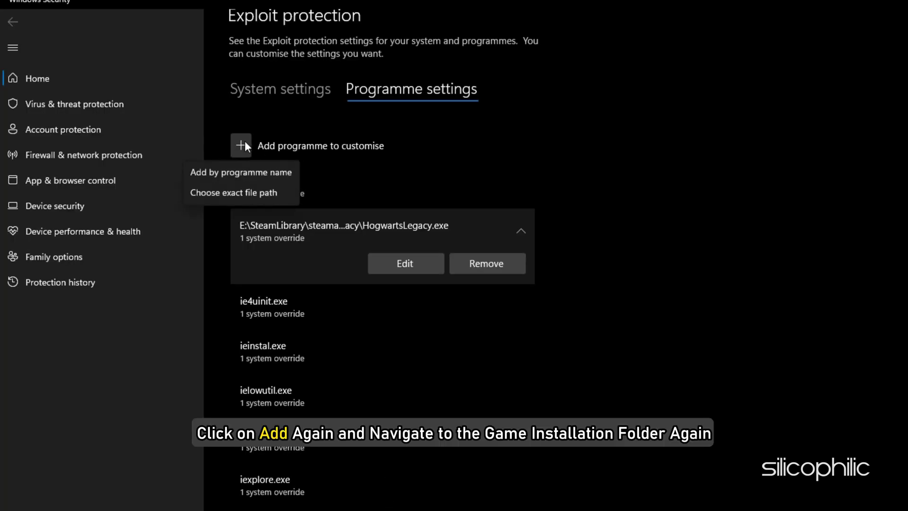
click(236, 192)
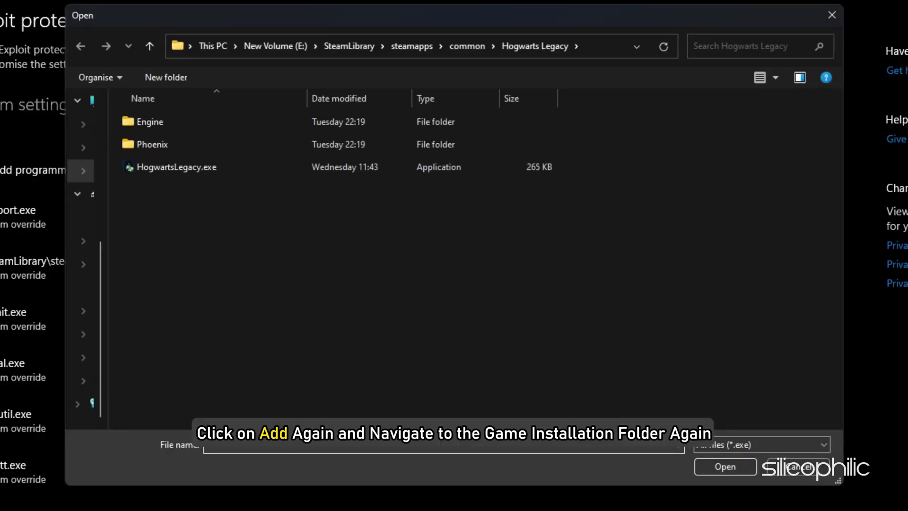
double_click(179, 144)
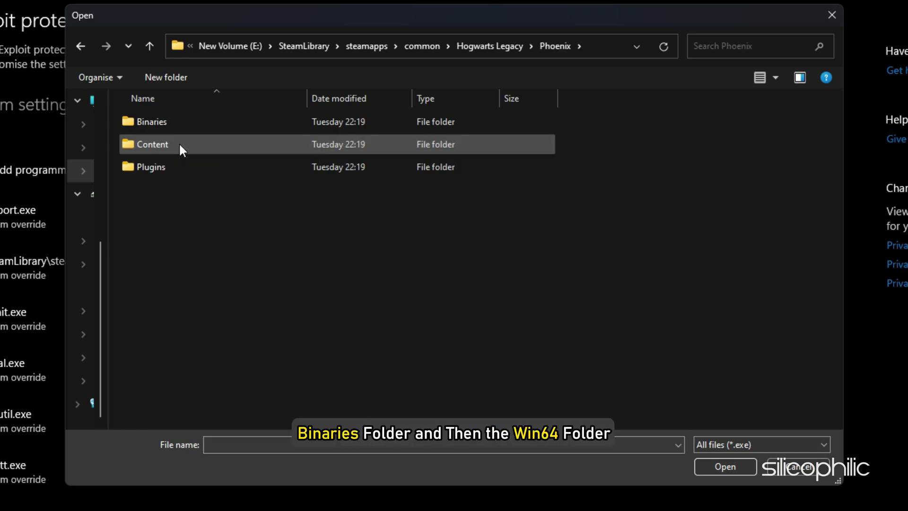
double_click(175, 125)
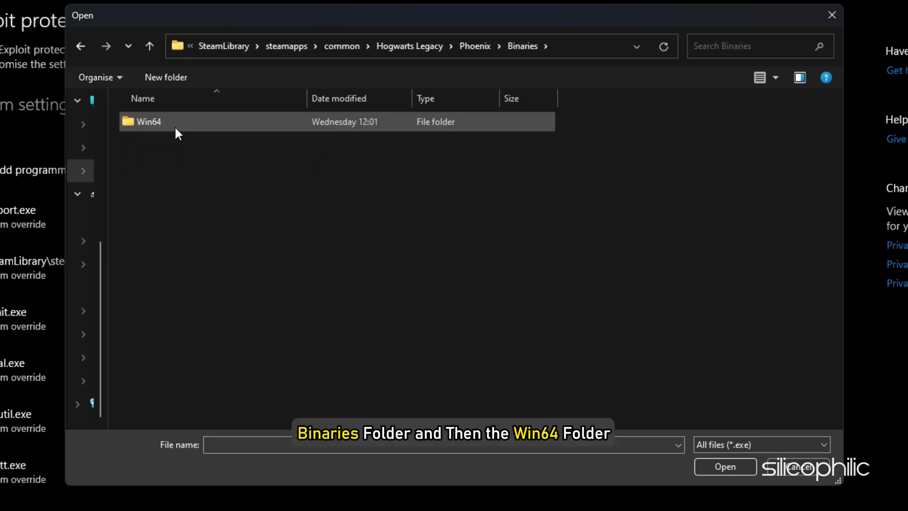
double_click(174, 126)
click(176, 126)
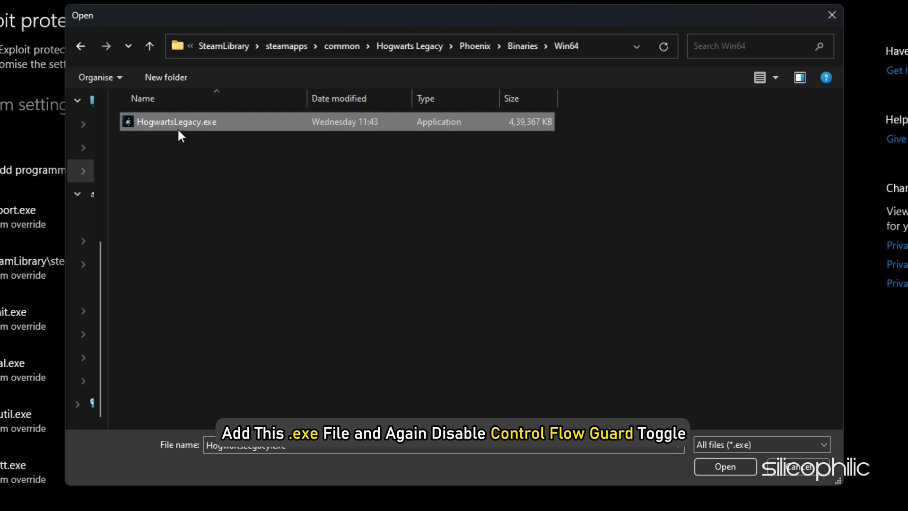
click(698, 466)
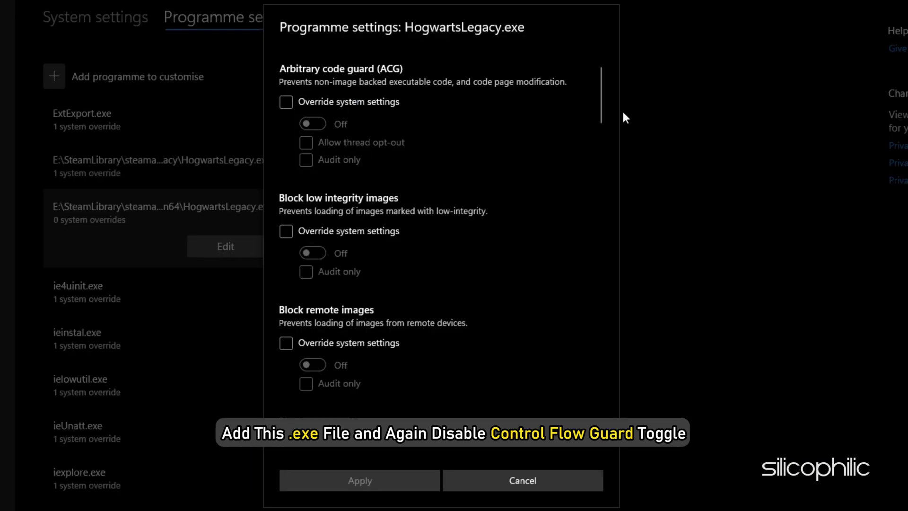
- Override Control flow guard to Off for the game and apply with administrator approval
scroll(588, 106, down, 10)
click(286, 292)
click(310, 313)
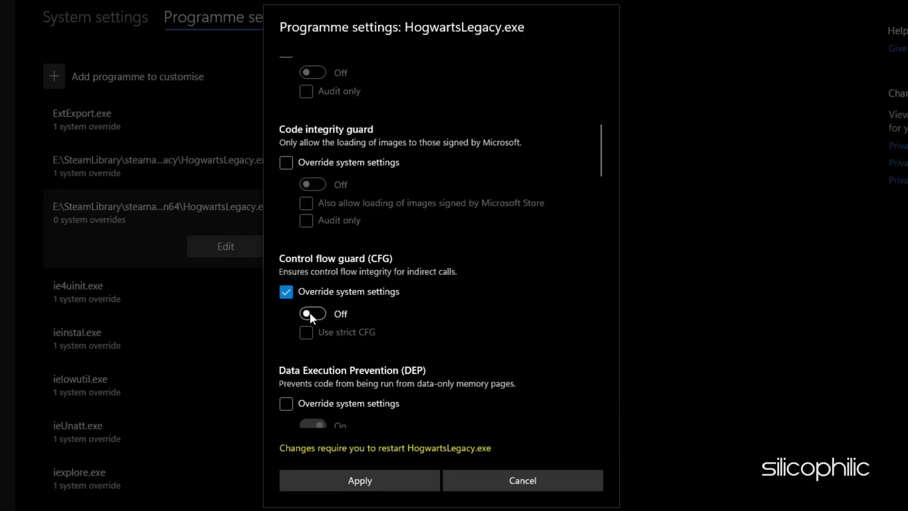
click(396, 478)
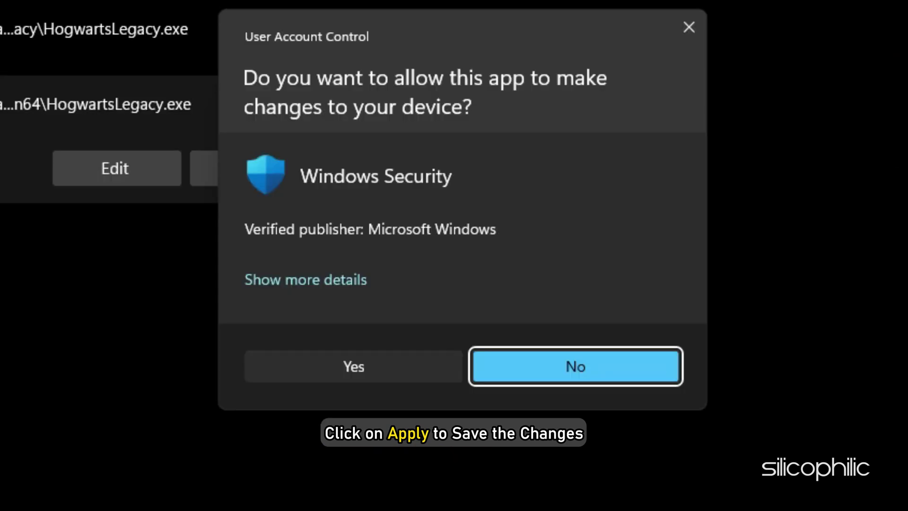
click(377, 376)
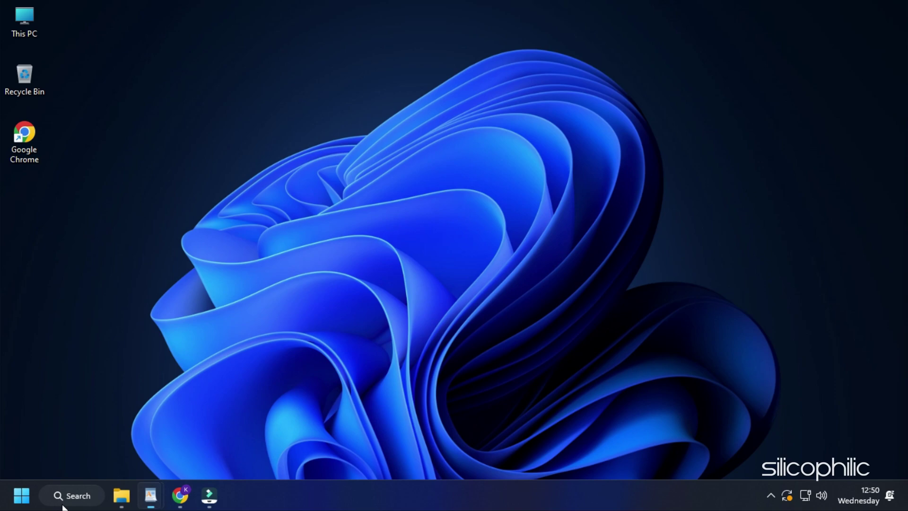
- Switch Control Panel's power plan from Balanced to High performance under the additional plans
click(63, 505)
text(control Panel)
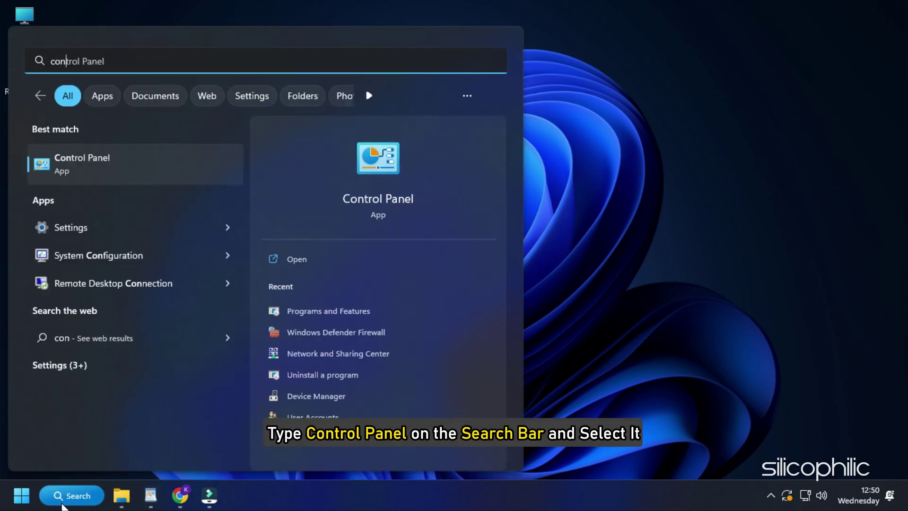
click(125, 174)
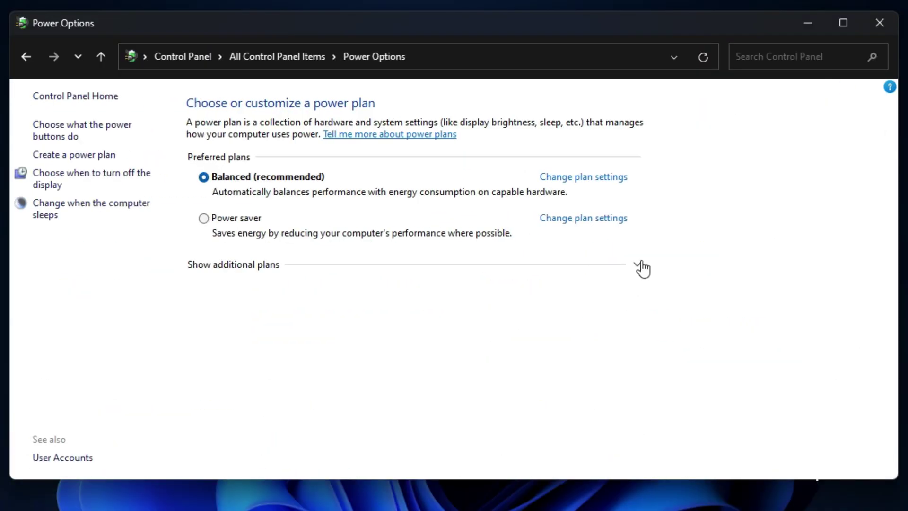
click(639, 265)
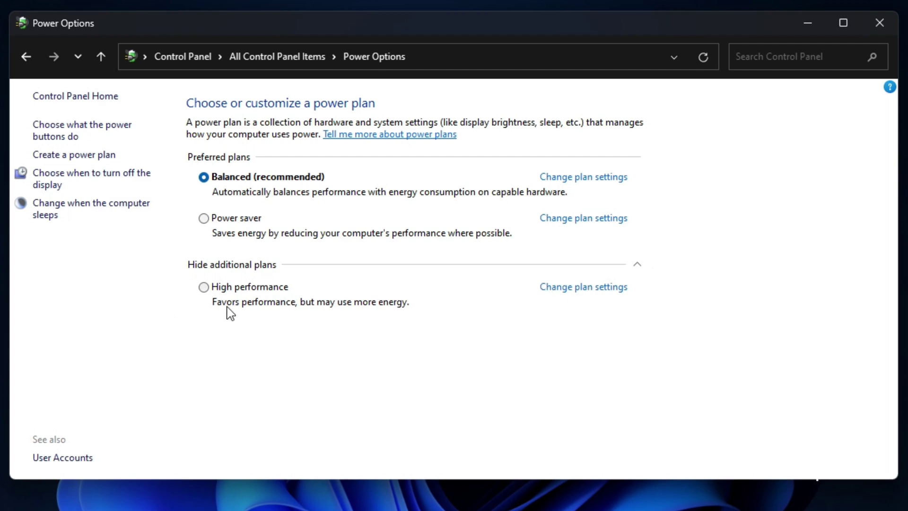
click(203, 288)
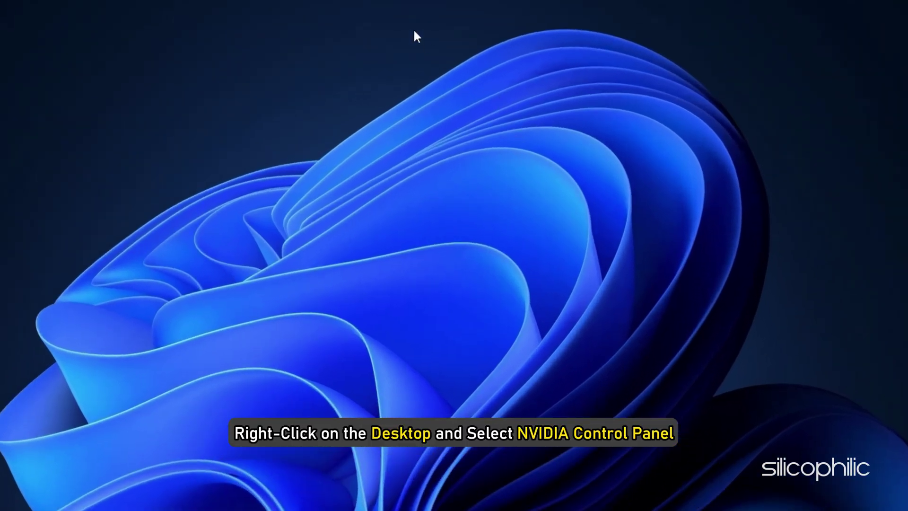
- Set the global Shader Cache Size to Unlimited in Manage 3D settings and apply it
right_click(414, 32)
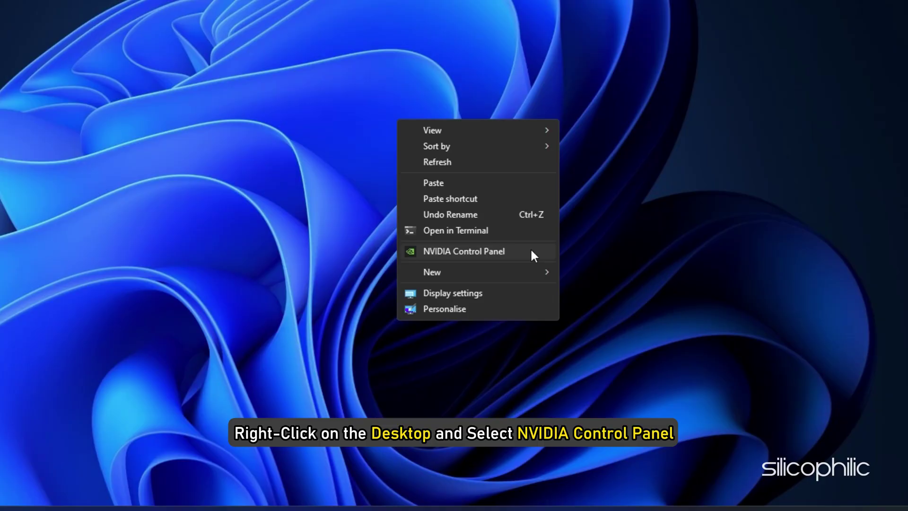
click(532, 253)
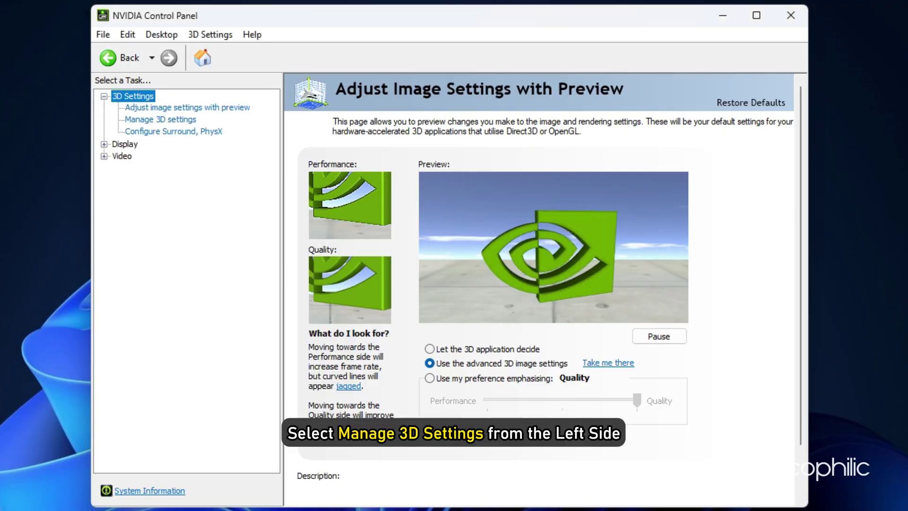
click(159, 121)
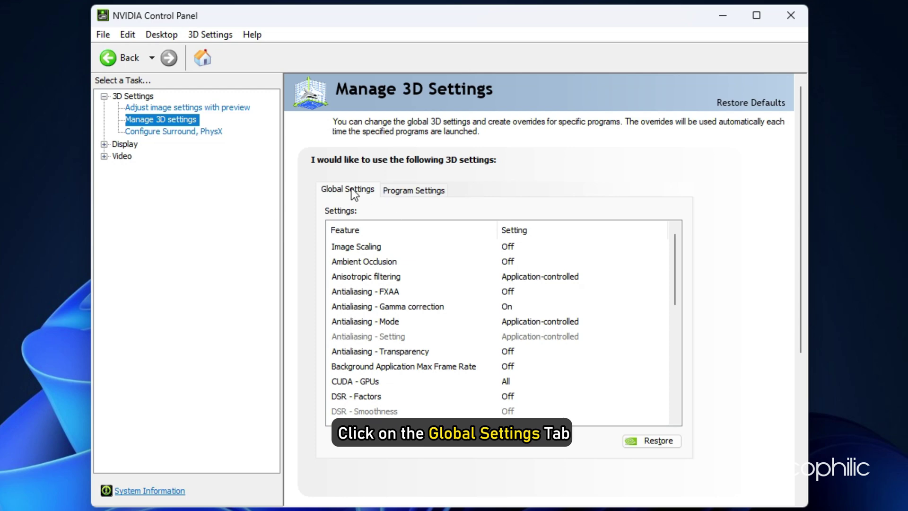
drag(674, 259, 675, 319)
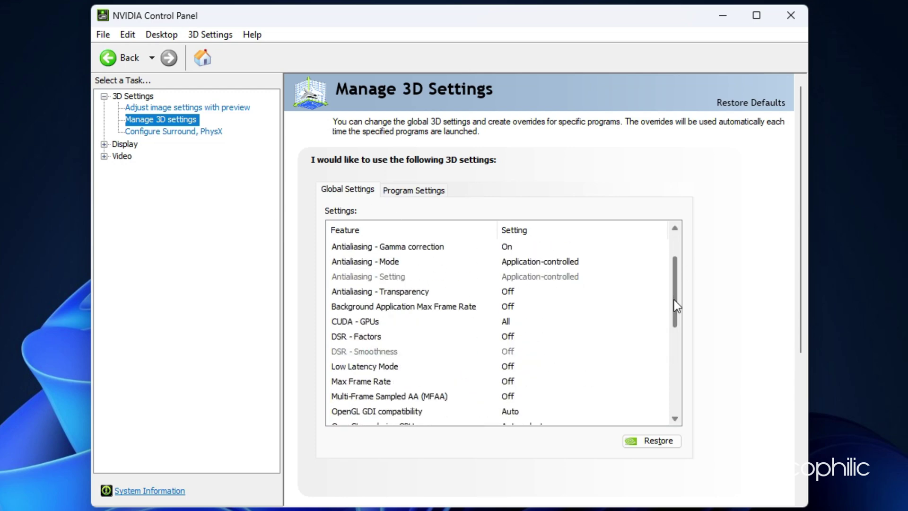
drag(675, 301, 662, 363)
click(660, 306)
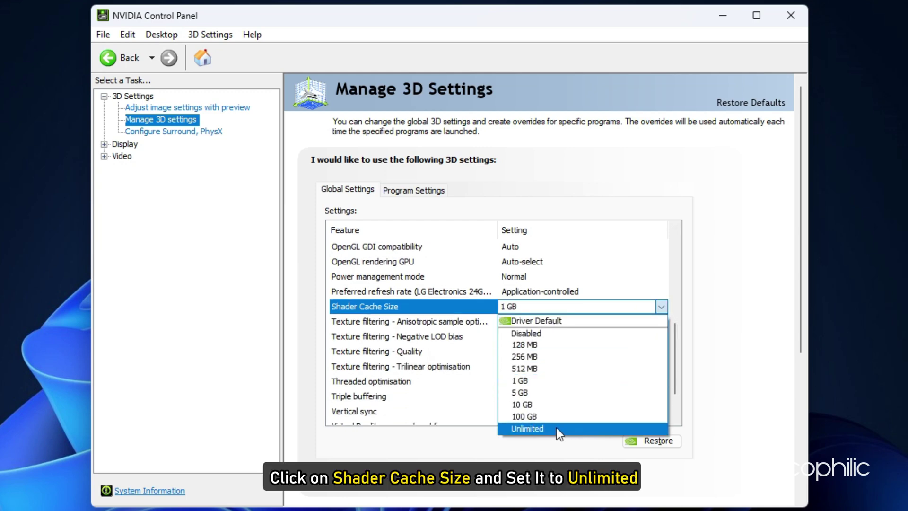
click(556, 428)
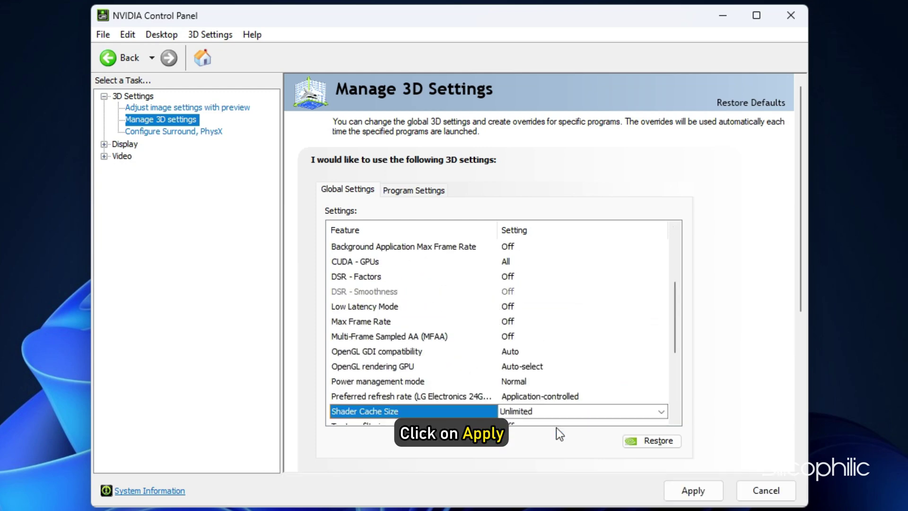
click(716, 495)
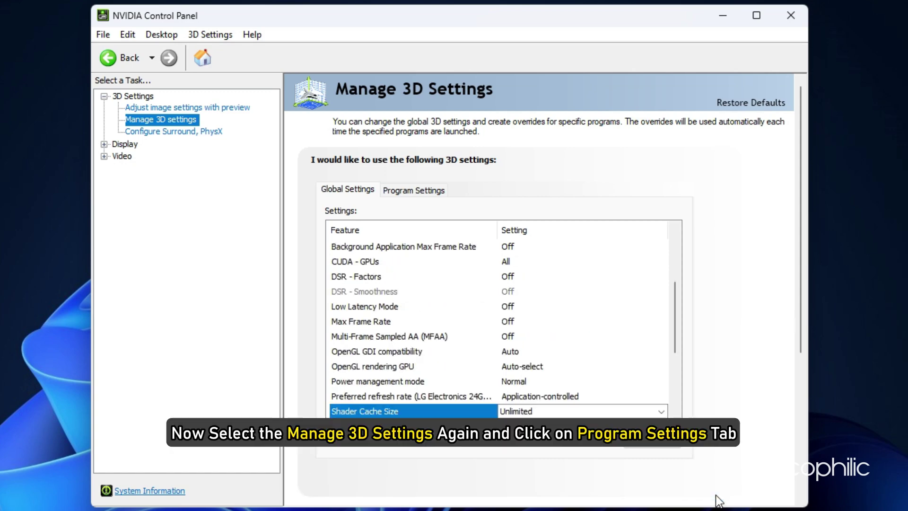
- Switch to the Program Settings tab and look through the list of programs to customise
click(171, 122)
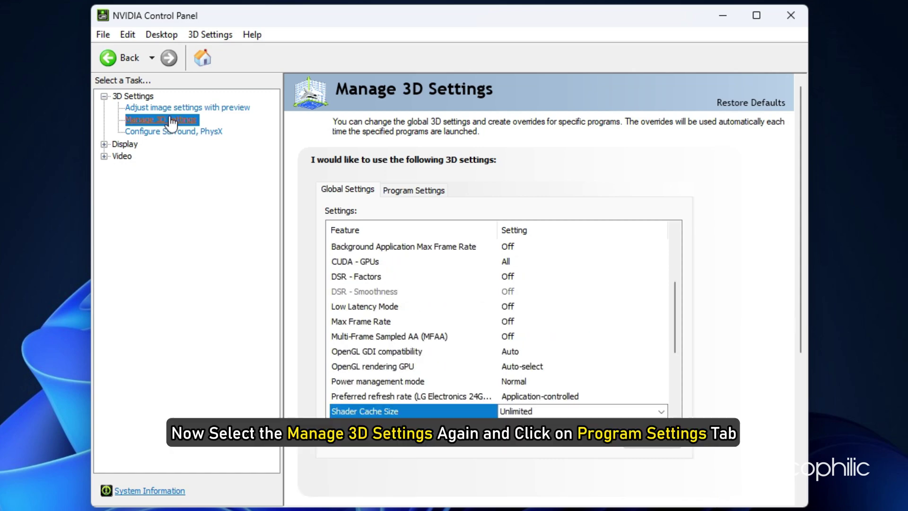
click(410, 191)
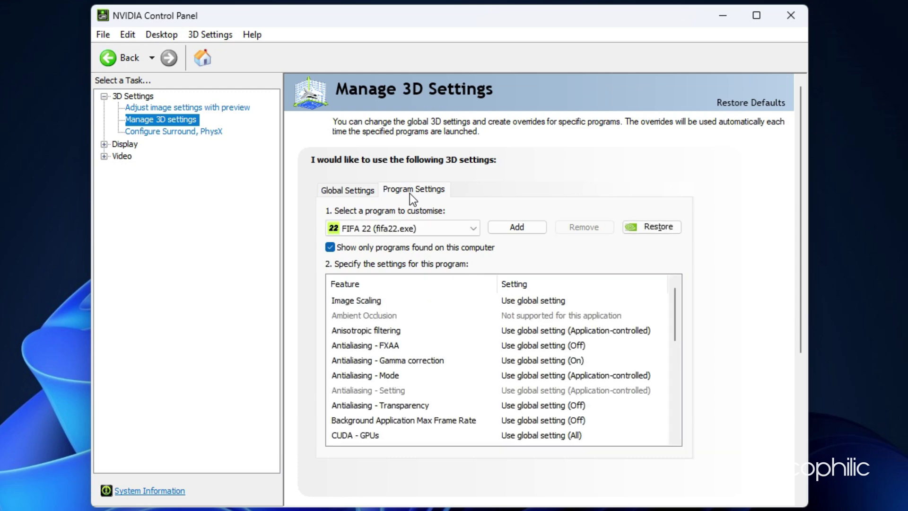
click(472, 229)
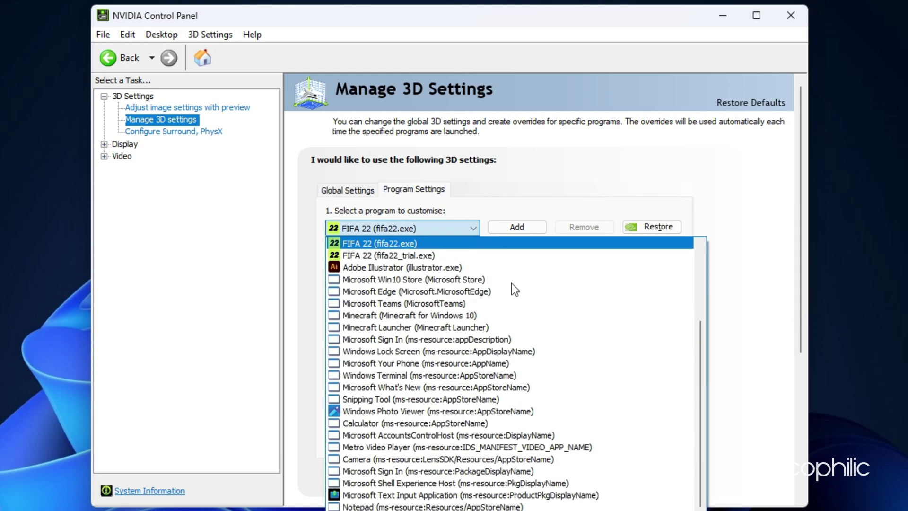
scroll(520, 339, down, 3)
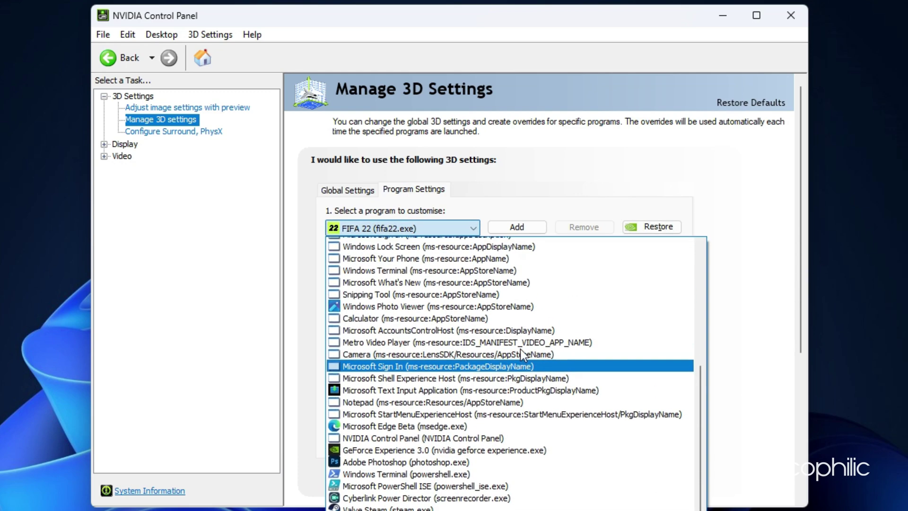
scroll(520, 349, up, 6)
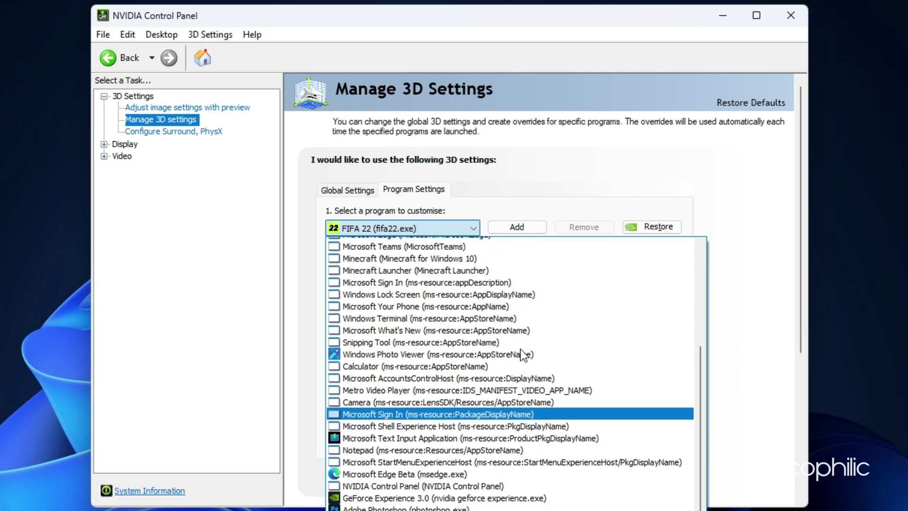
click(487, 203)
- Add a program by browsing to HogwartsLegacy.exe in the Steam game folder
click(529, 228)
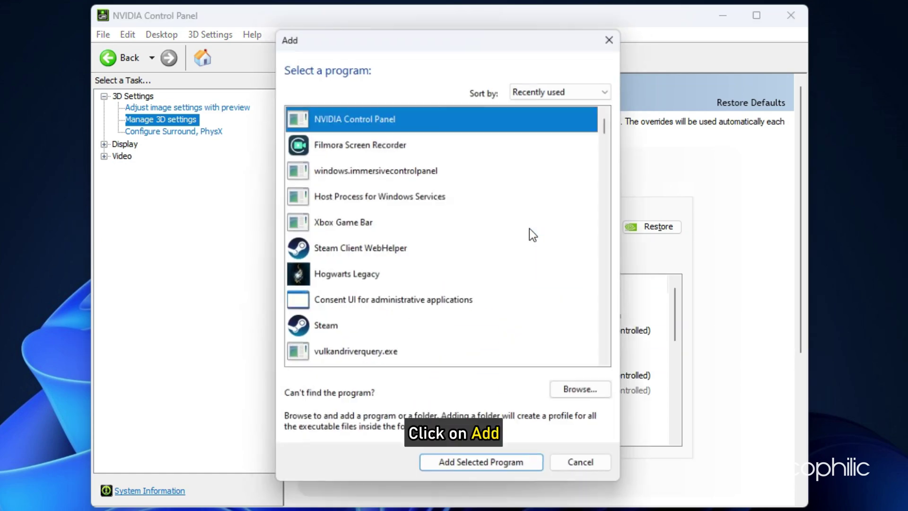
scroll(529, 228, down, 1)
click(443, 254)
click(584, 392)
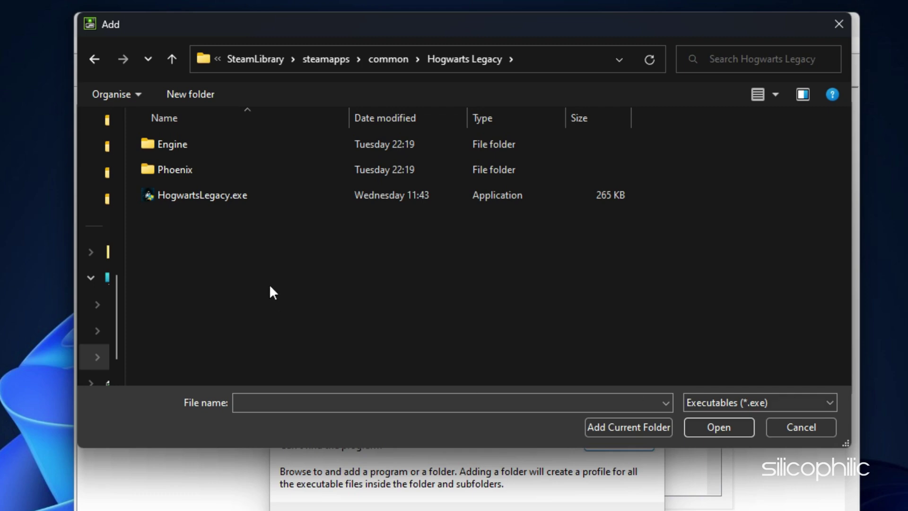
click(265, 197)
- Add the Hogwarts Legacy profile and set its OpenGL rendering GPU to the RTX 3070
click(717, 428)
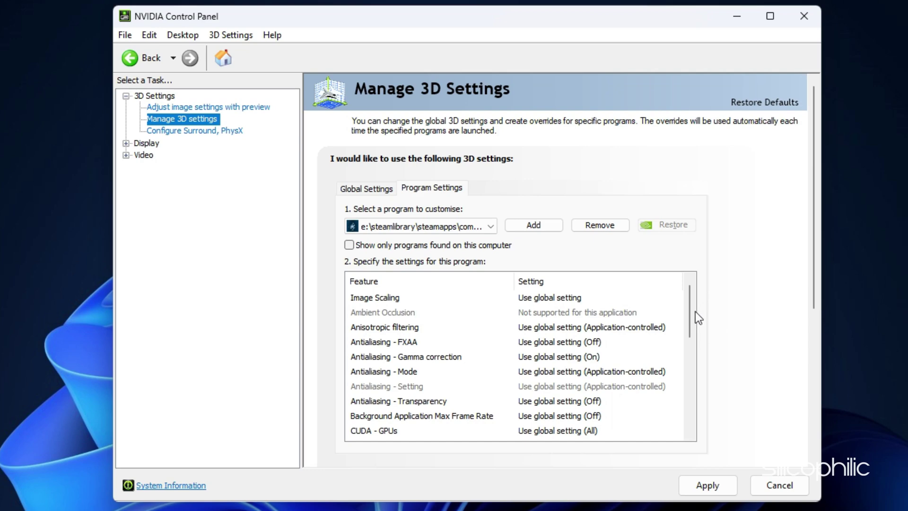
drag(695, 311, 691, 357)
click(424, 431)
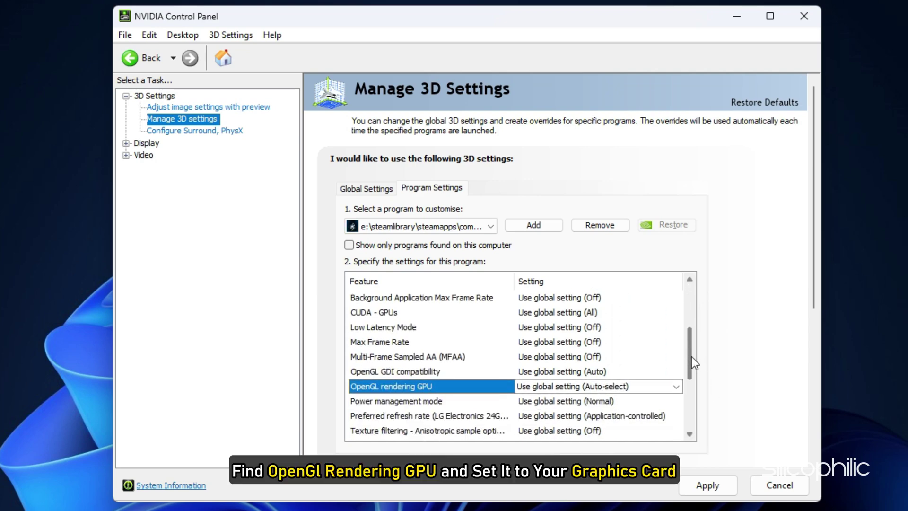
click(673, 391)
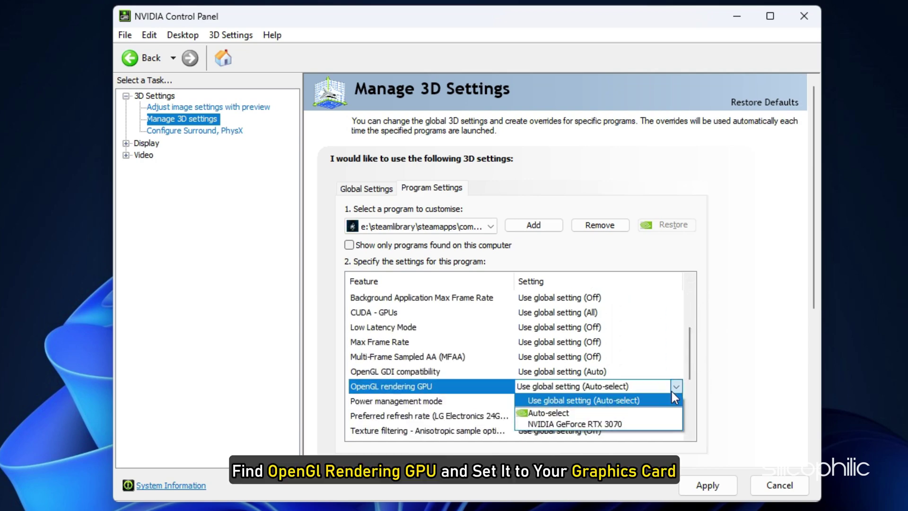
click(657, 423)
- Set the profile's Power management mode to Prefer maximum performance
scroll(426, 359, down, 2)
click(405, 373)
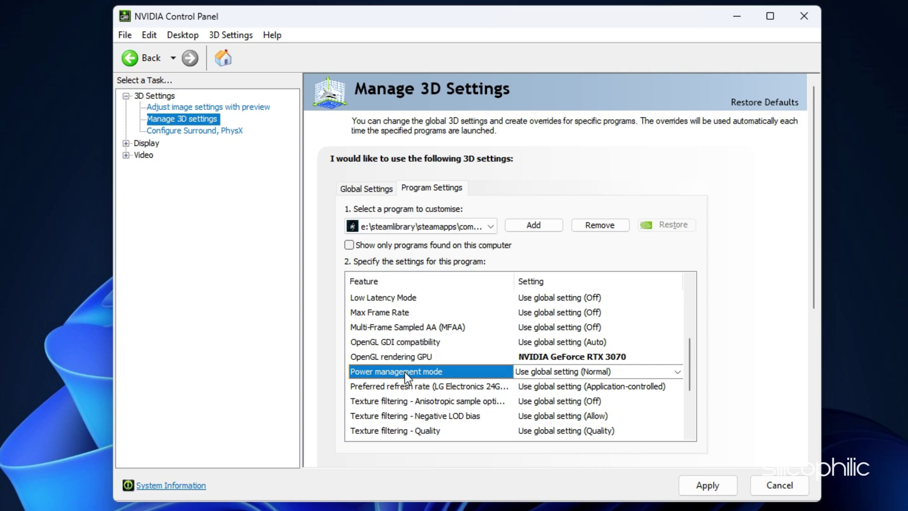
click(635, 373)
click(630, 407)
- Set Vertical sync to Adaptive and apply the game profile's settings
scroll(630, 405, down, 3)
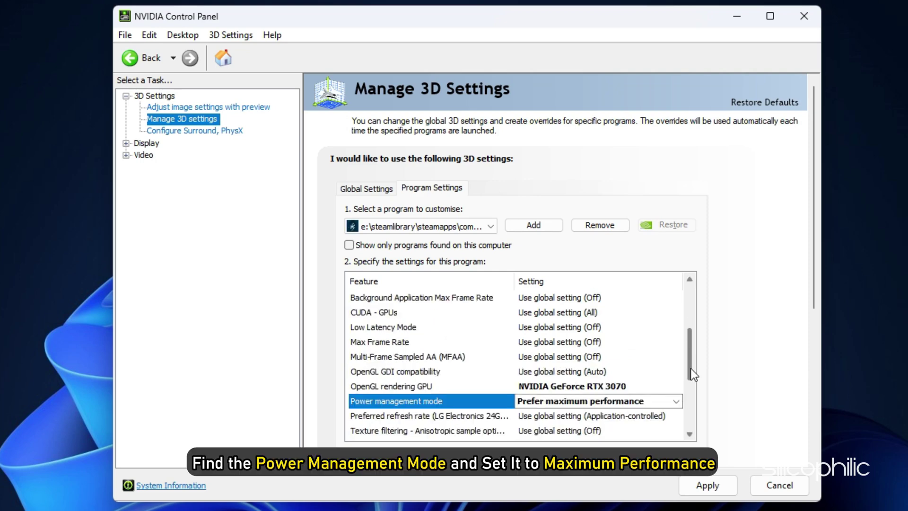
click(415, 401)
click(660, 400)
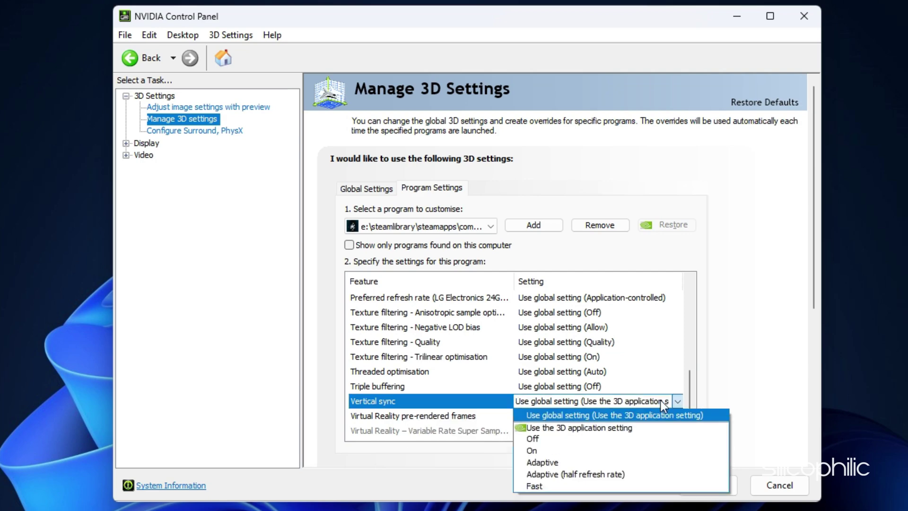
click(624, 463)
scroll(688, 402, down, 1)
click(692, 484)
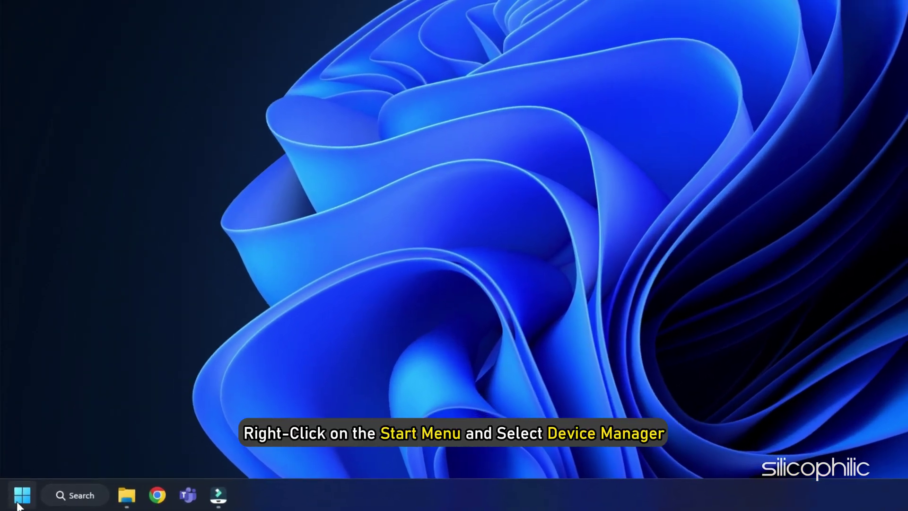
- Uninstall the NVIDIA GeForce RTX 3070 under Display adapters, removing its driver too
right_click(15, 502)
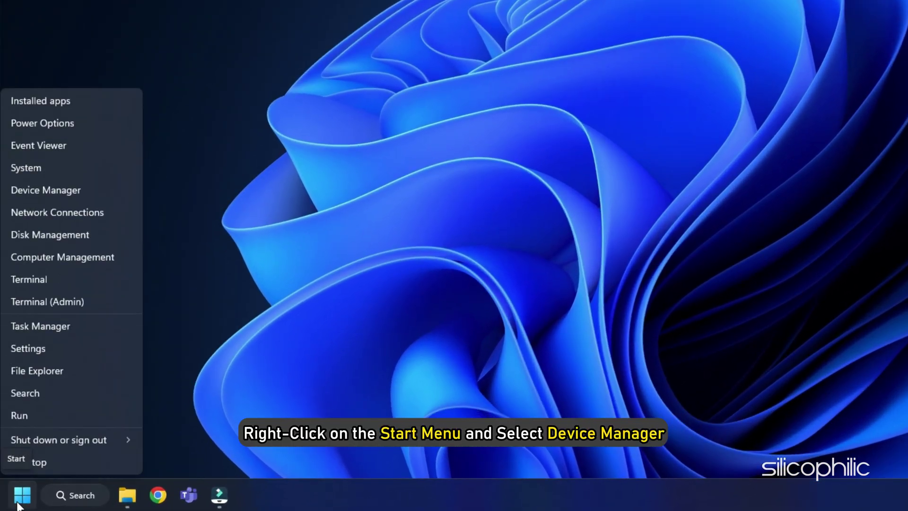
click(78, 189)
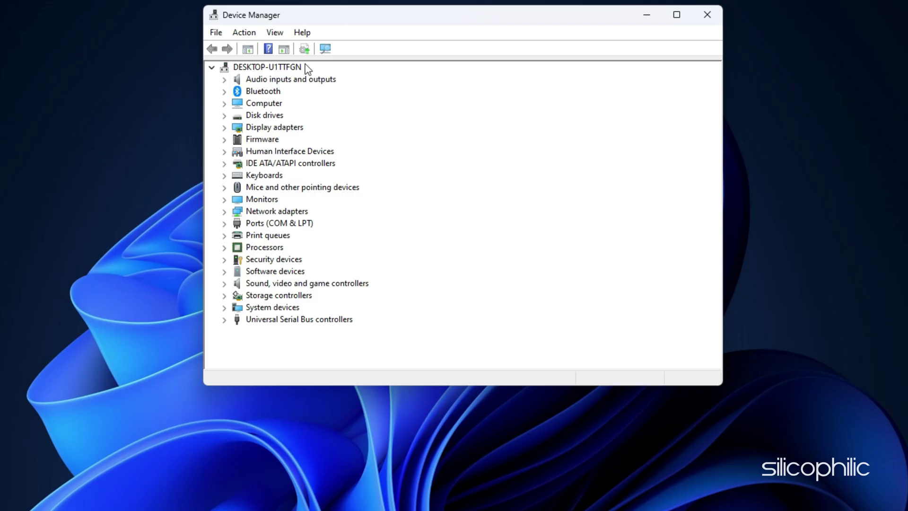
click(225, 128)
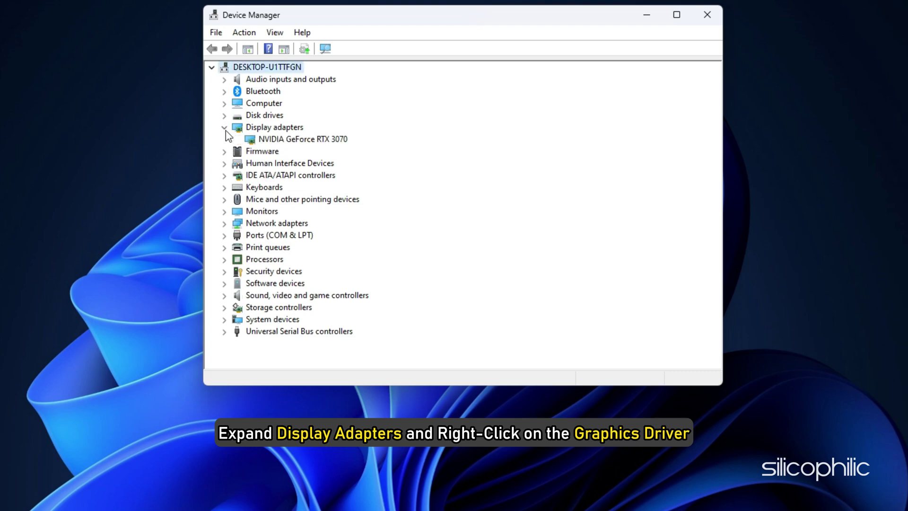
right_click(350, 141)
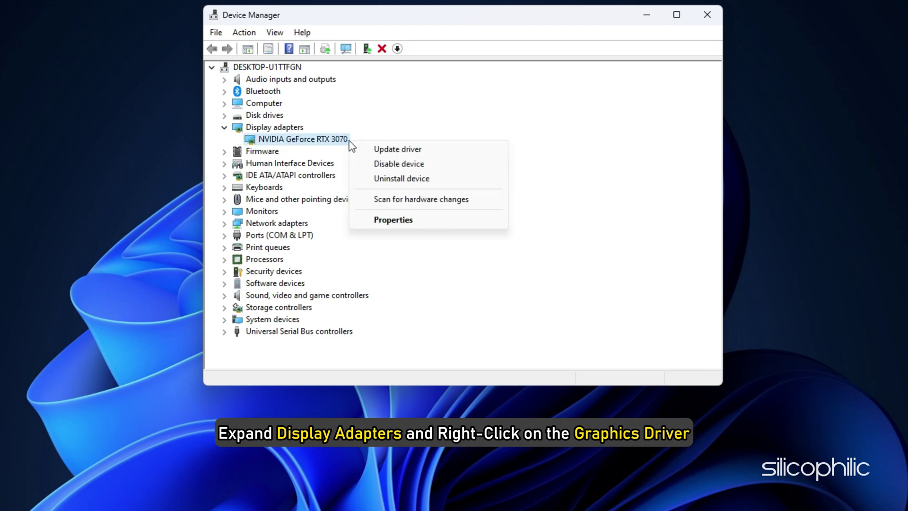
click(436, 188)
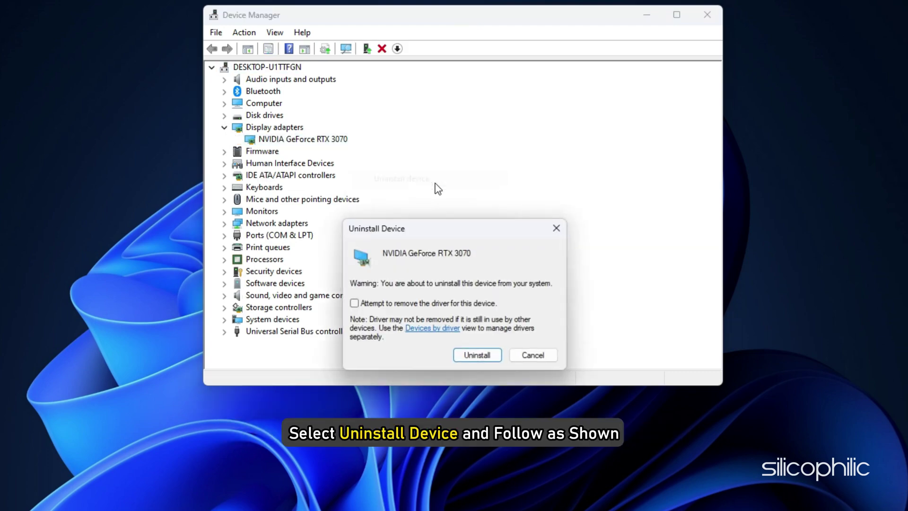
click(356, 310)
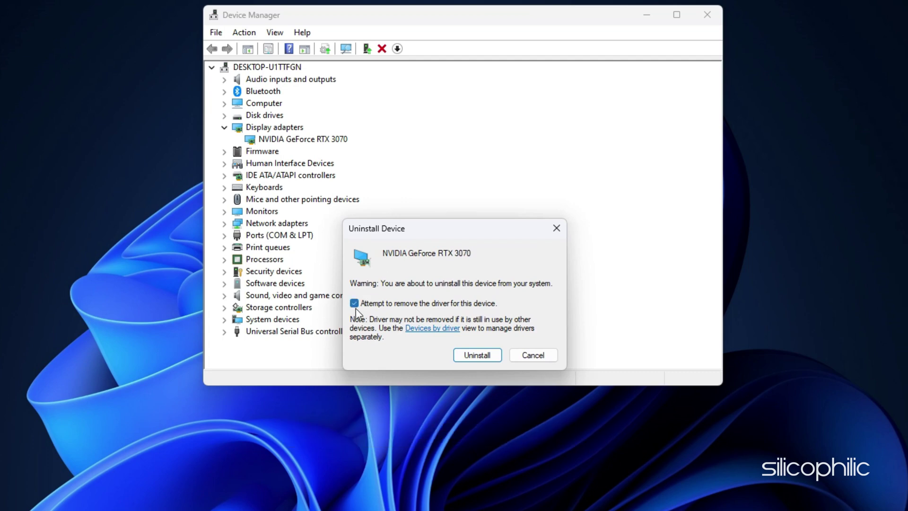
click(498, 359)
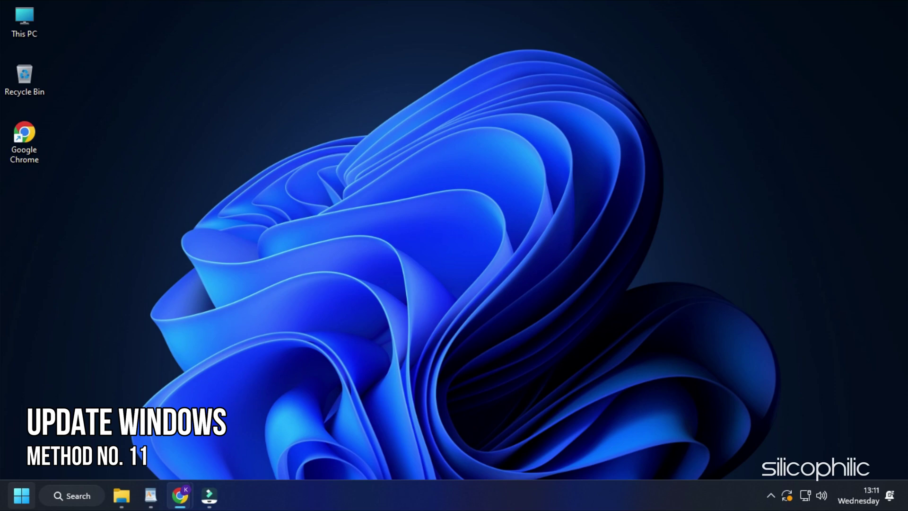
- Search 'check for updates' and start a Windows Update check
click(69, 499)
text(ch)
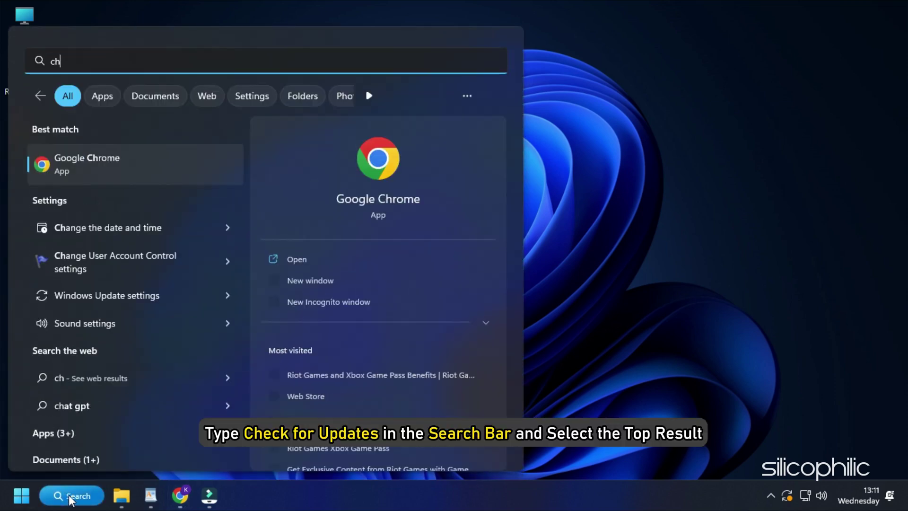
text(eck for updates)
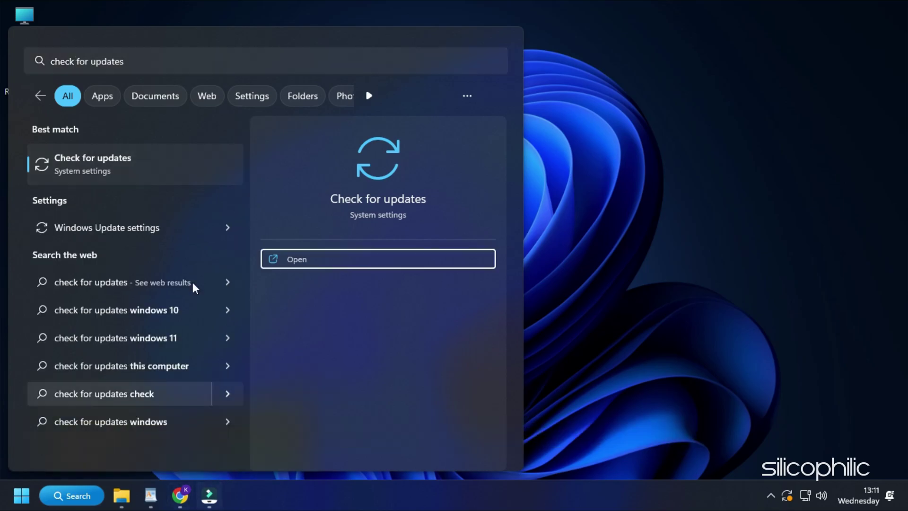
key(Return)
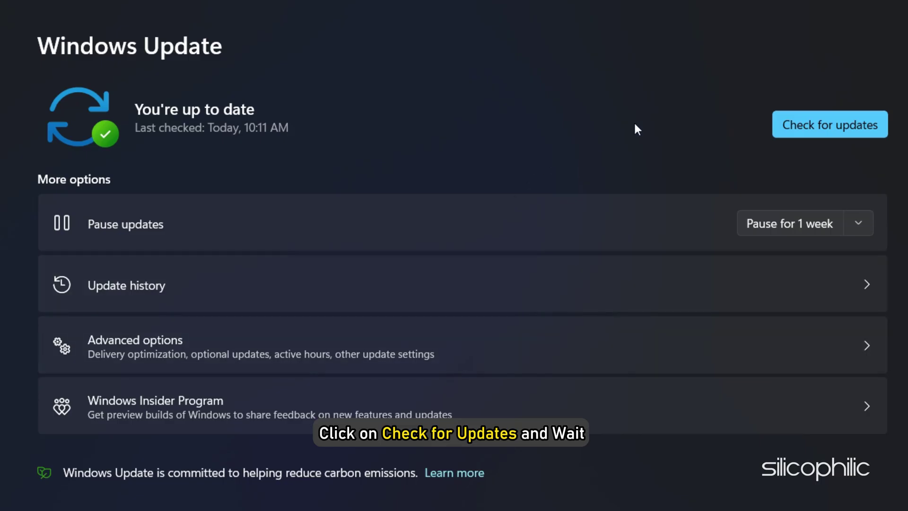
click(782, 127)
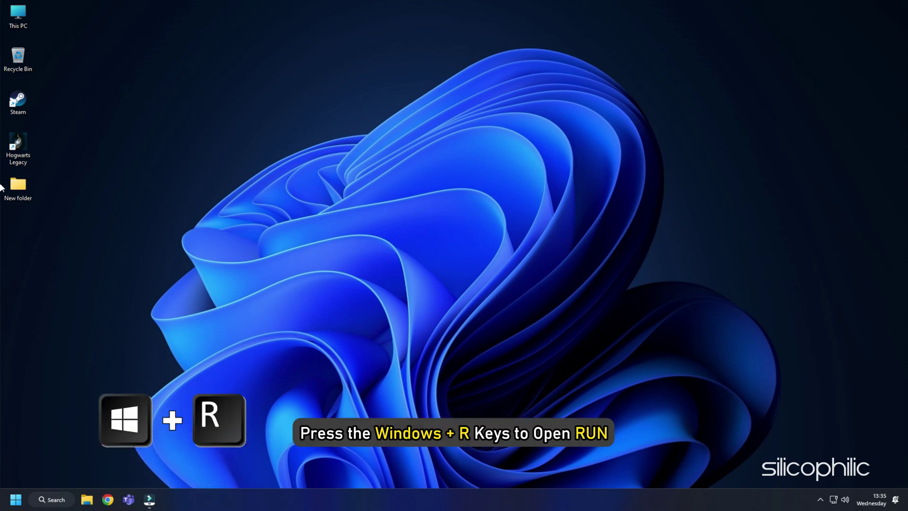
- Uninstall Hogwarts Legacy via appwiz.cpl Programs and Features, approving the administrator prompt
key(super+r)
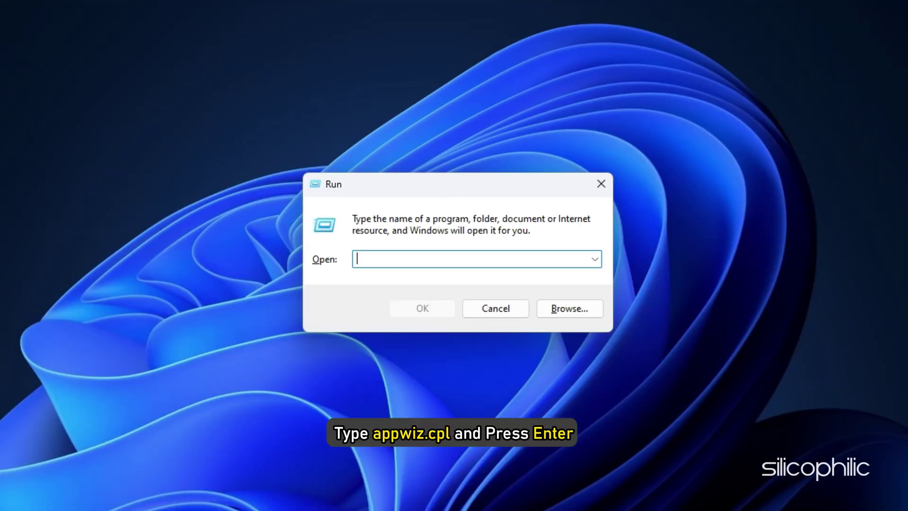
text(appwiz.)
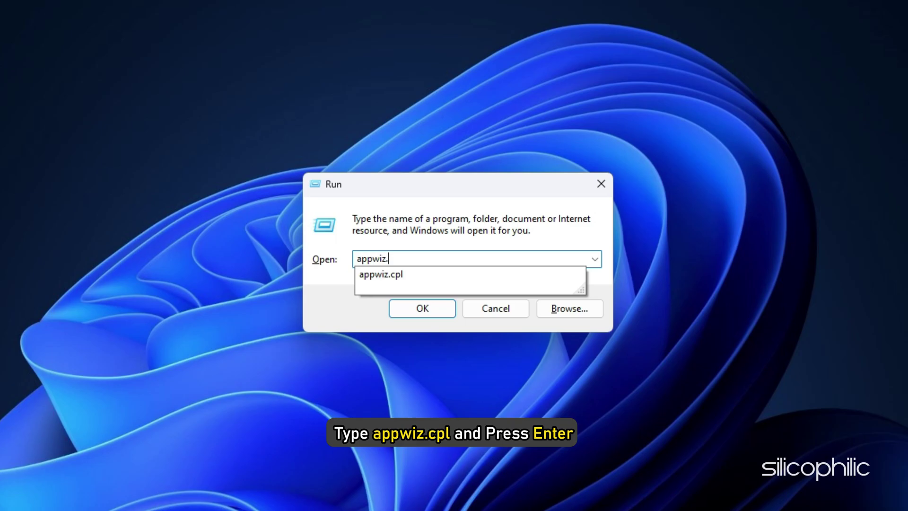
text(cpl)
key(Return)
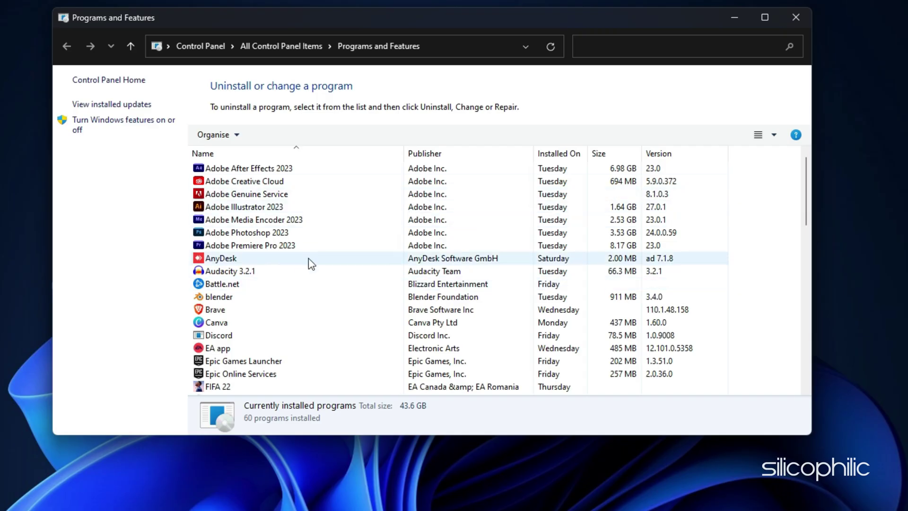
scroll(308, 261, down, 3)
click(238, 312)
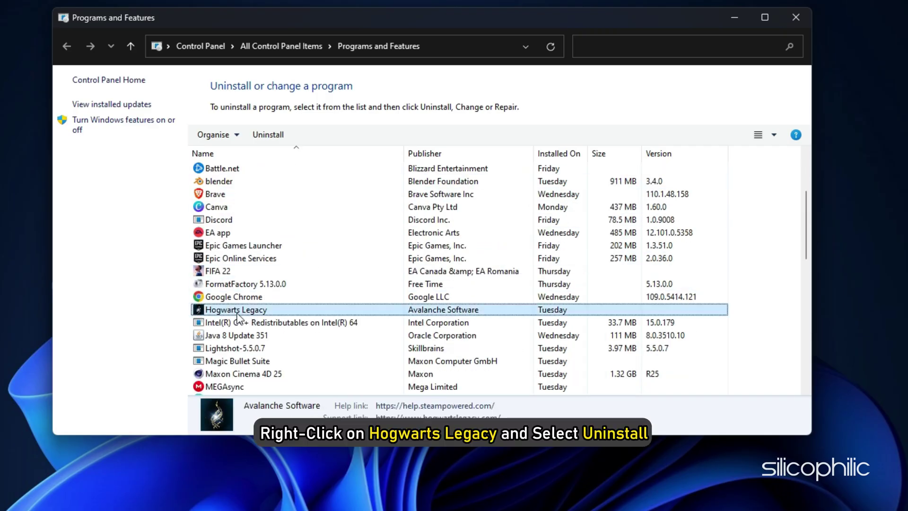
right_click(275, 310)
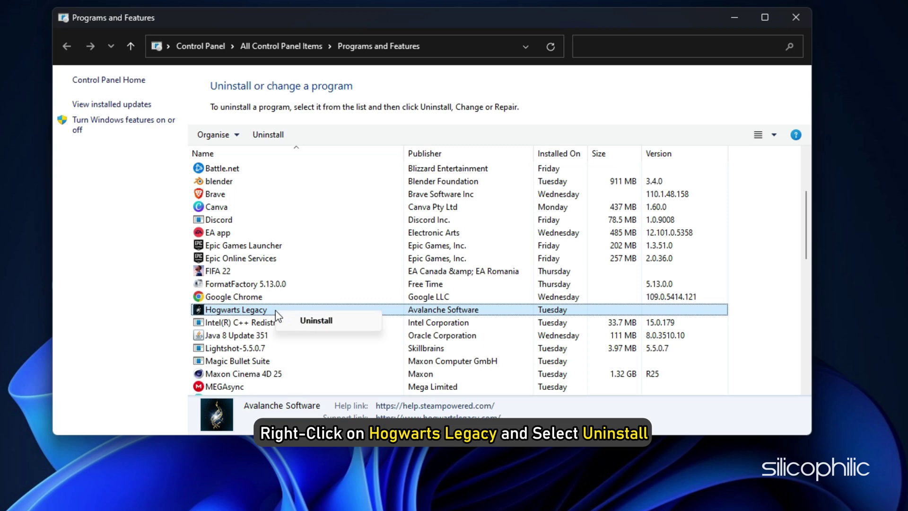
click(352, 324)
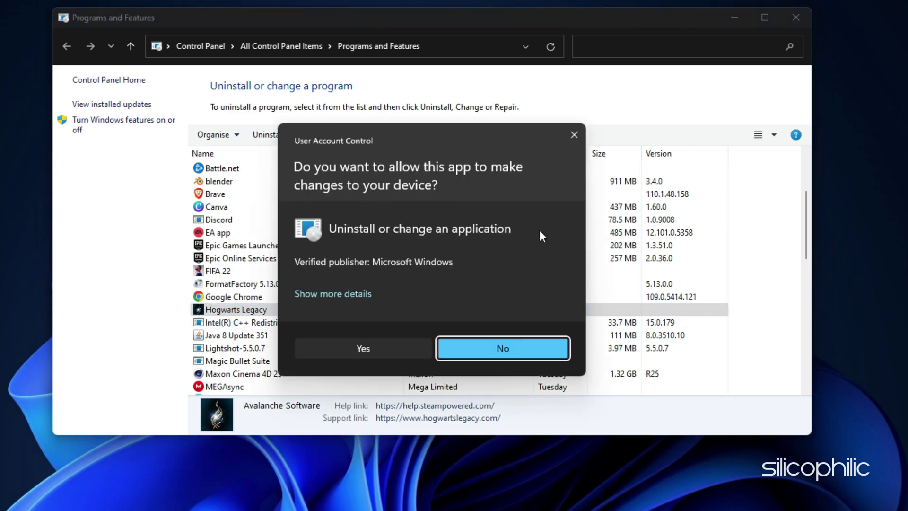
click(379, 343)
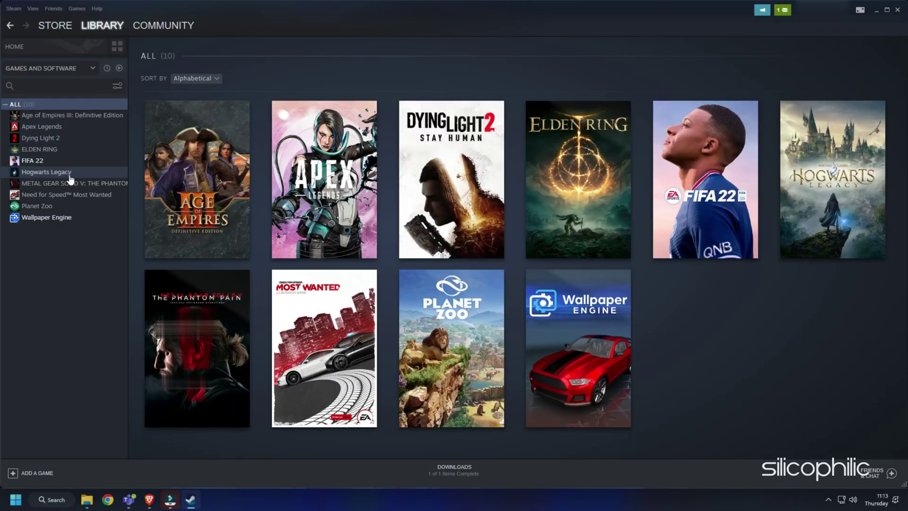
- Start reinstalling Hogwarts Legacy from the Steam library and view its 69.8 GB download progress
click(70, 174)
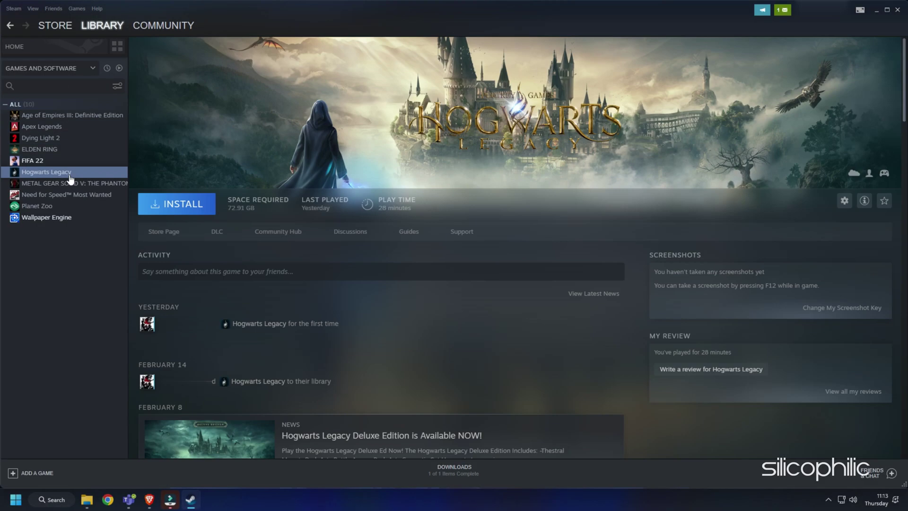
click(182, 203)
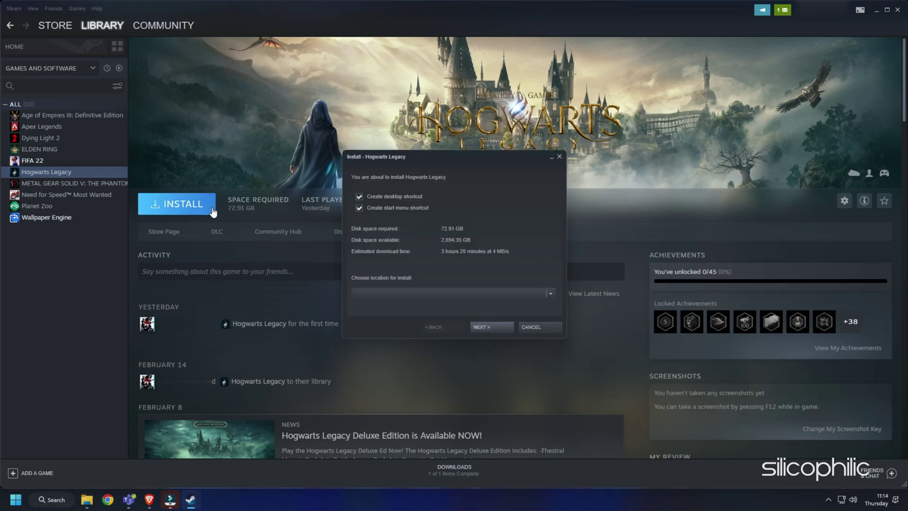
click(512, 326)
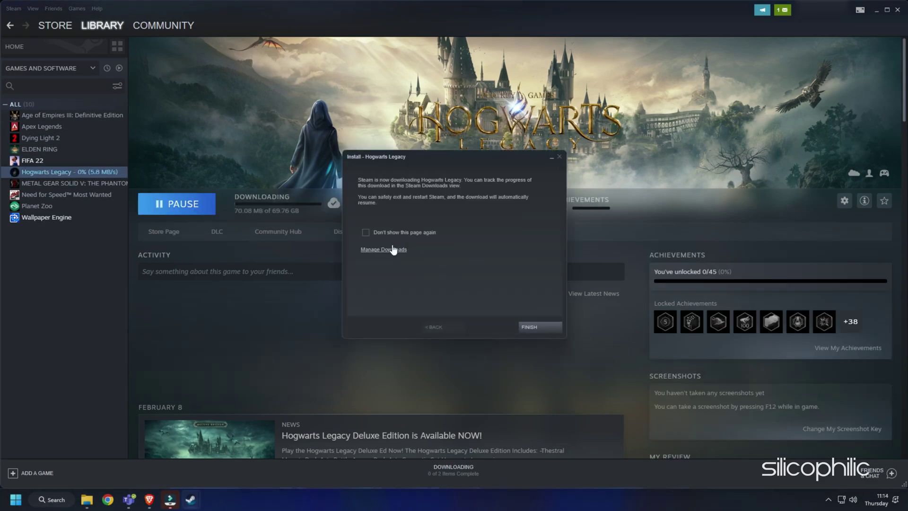
click(385, 250)
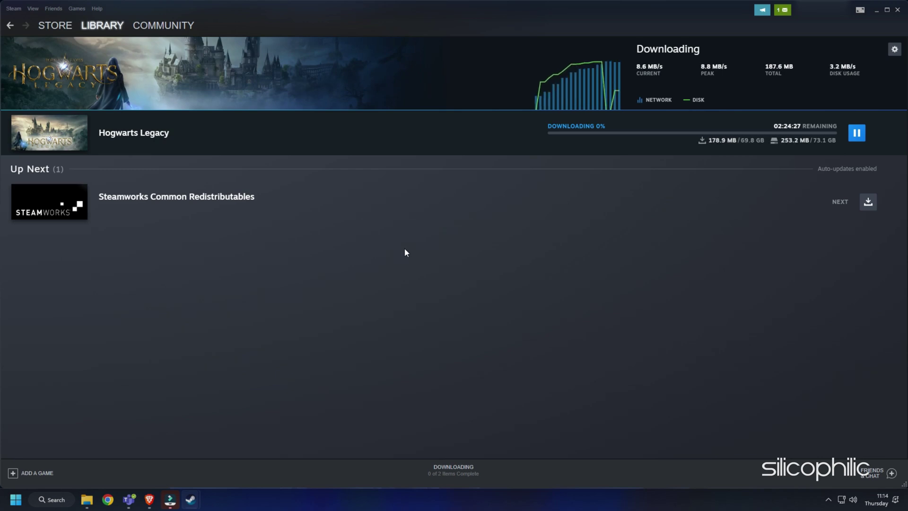